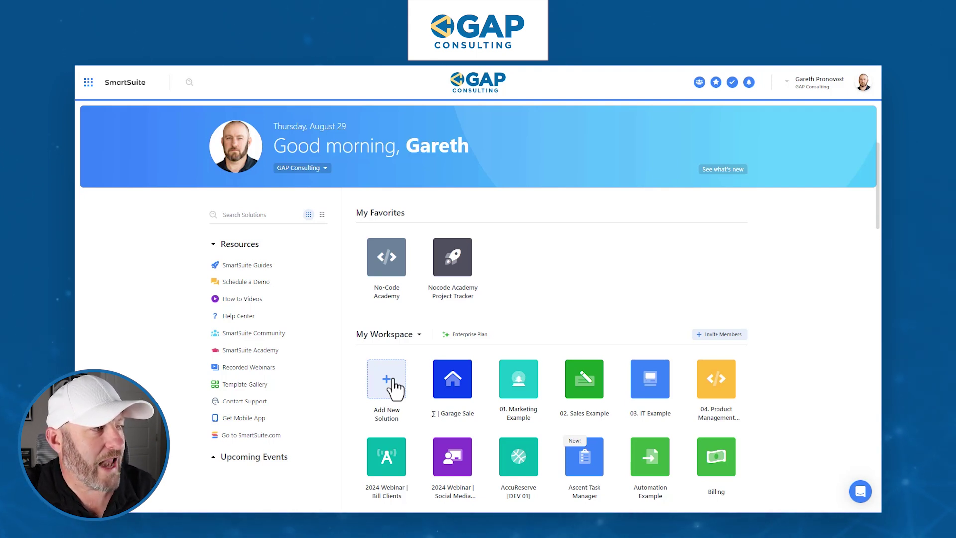
- Create a new solution from scratch and rename its first table Inventory
left_click(395, 386)
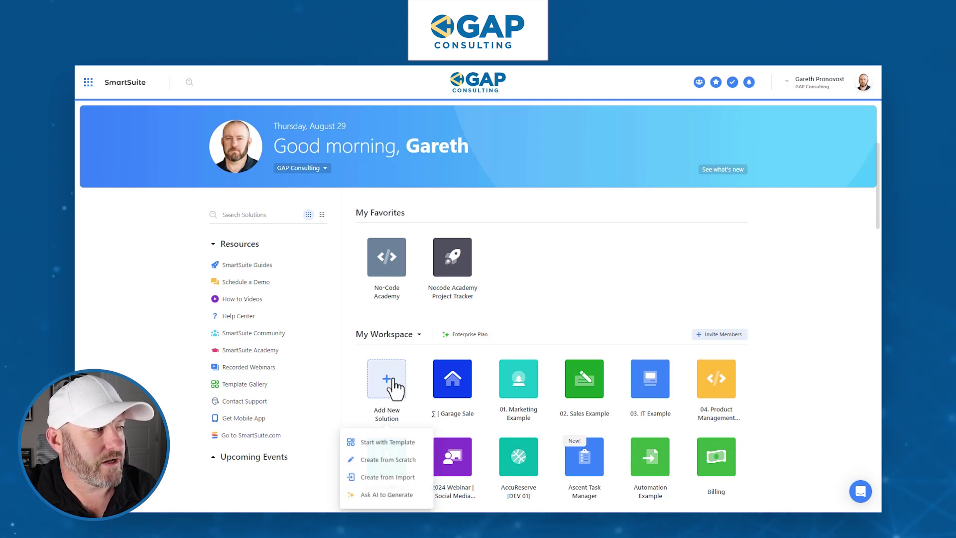
left_click(396, 460)
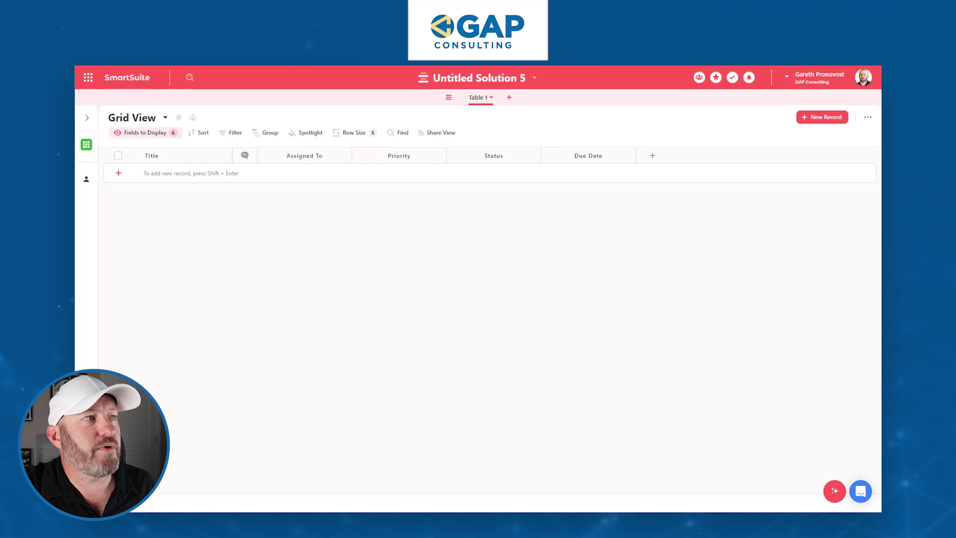
left_click(479, 99)
triple_click(469, 118)
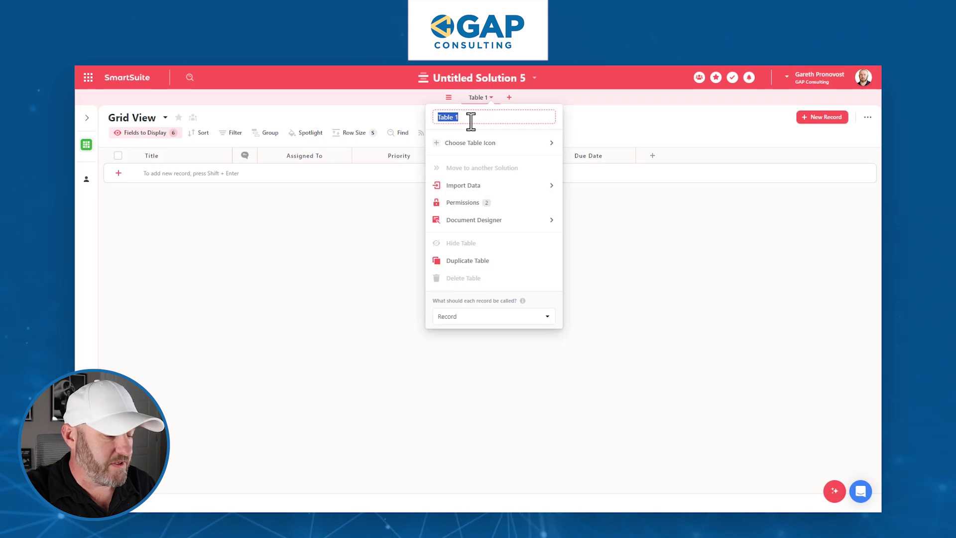
type("Inventory")
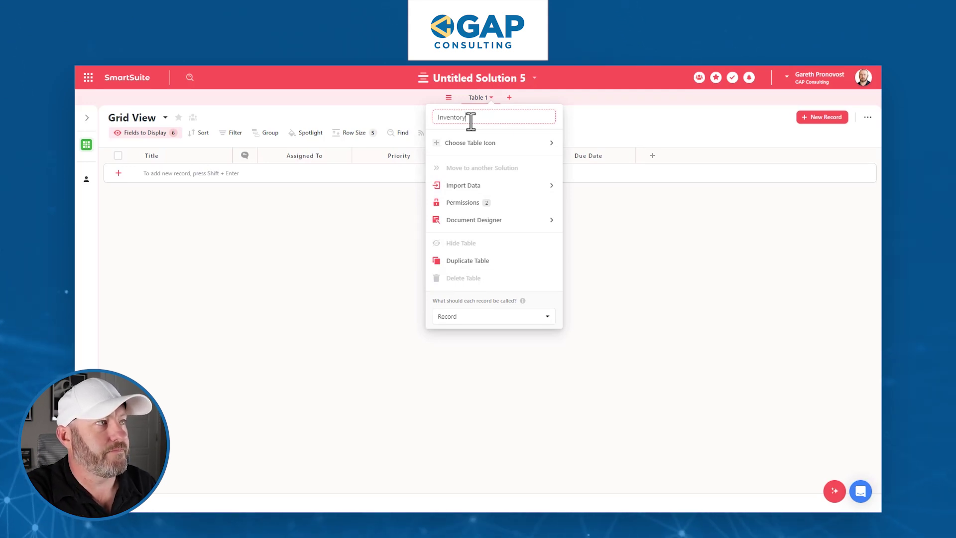
left_click(510, 97)
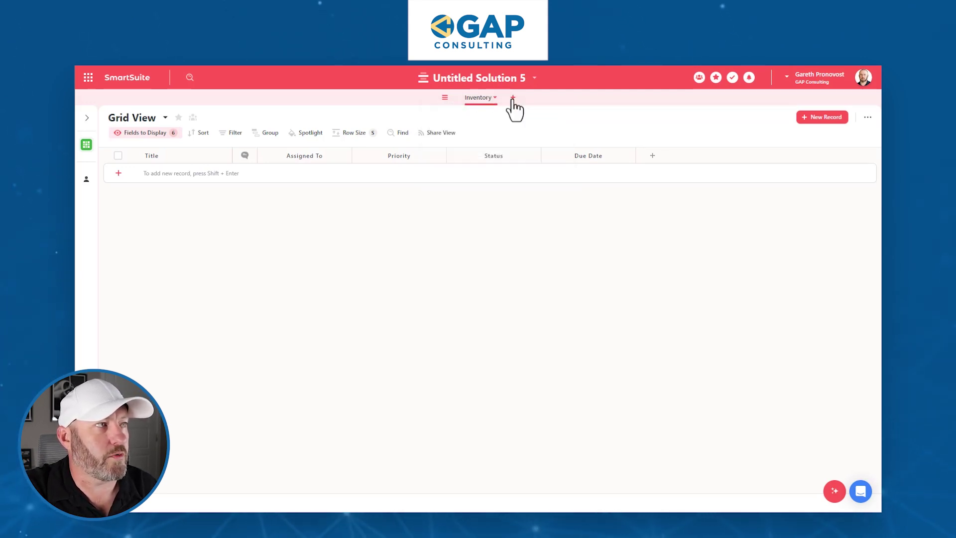
- Add a second table from scratch to the solution and name it Check - in/out
left_click(512, 98)
left_click(518, 120)
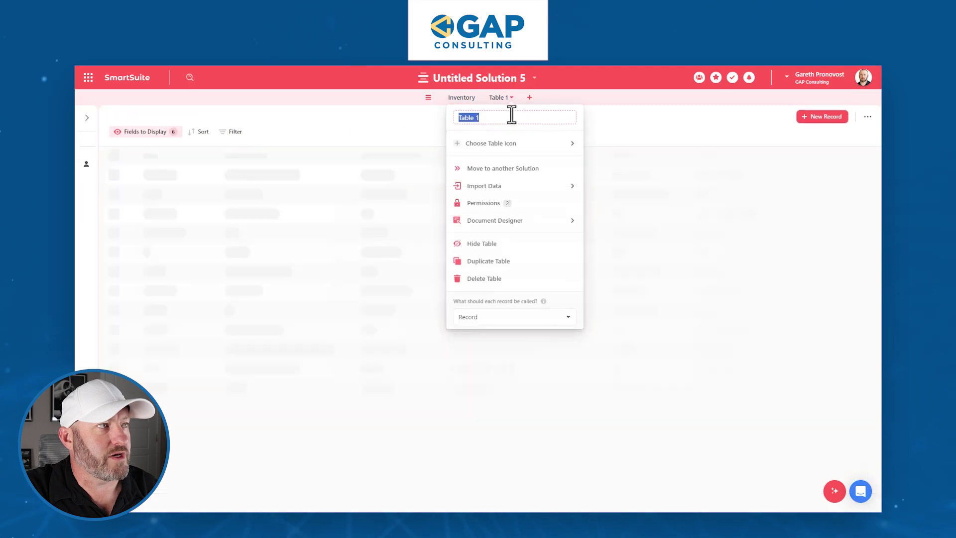
type("Check - ")
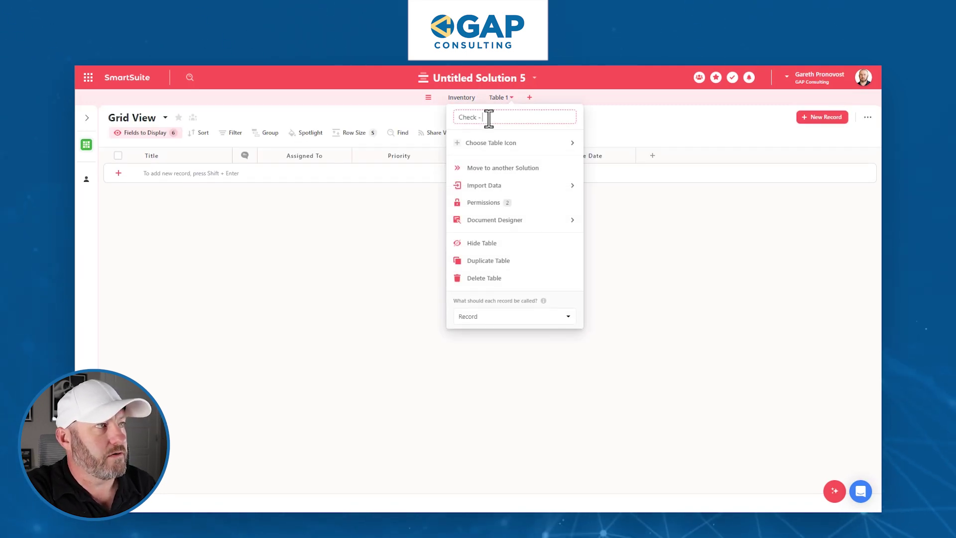
type("in/out")
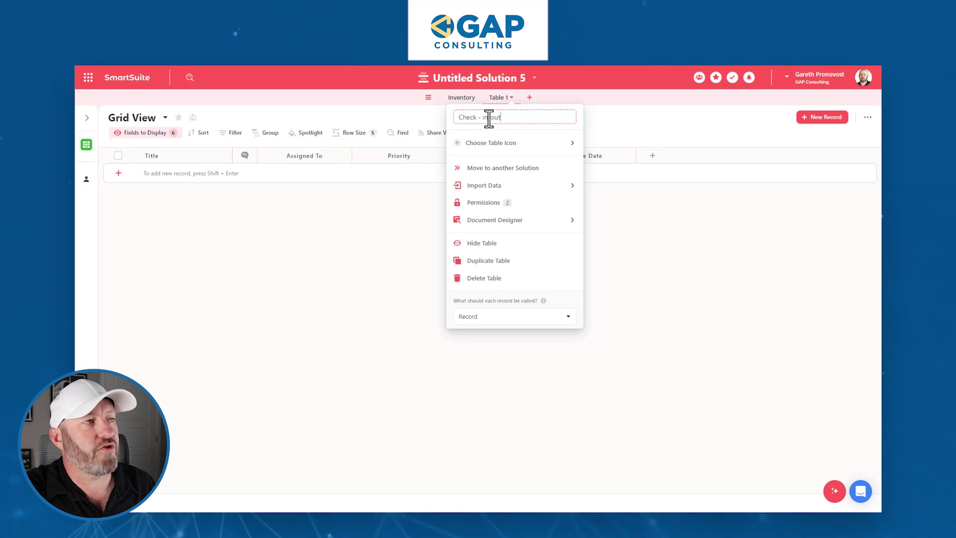
- Add a third table from scratch to the solution and name it People
left_click(540, 97)
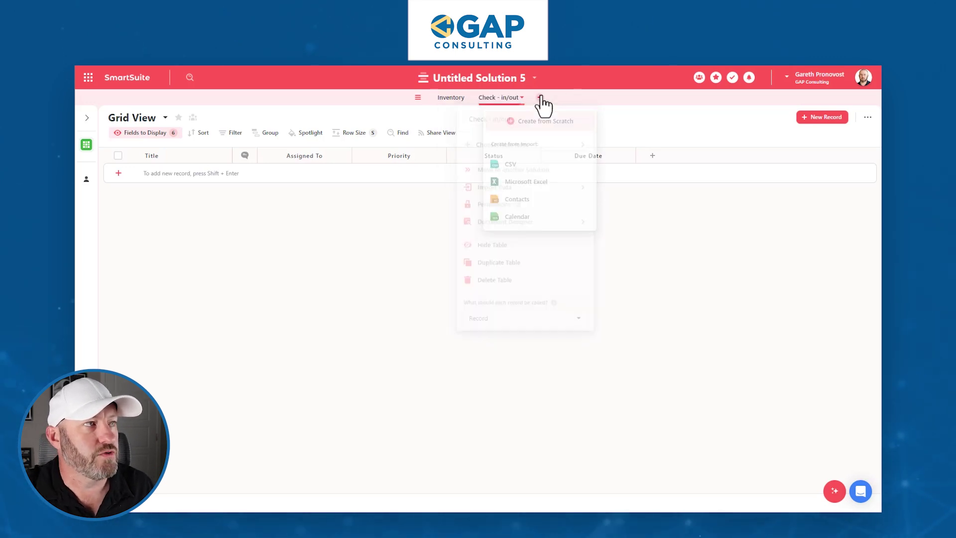
left_click(546, 119)
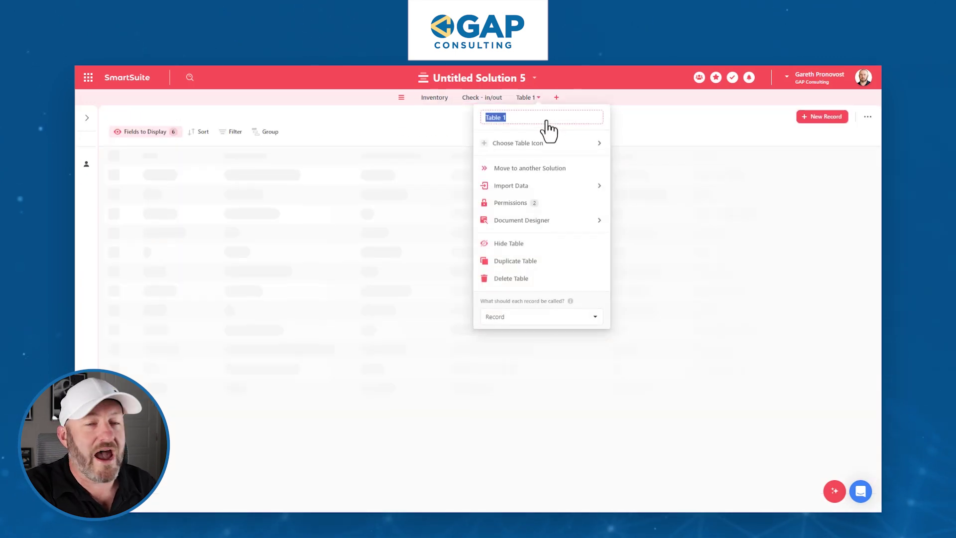
type("People")
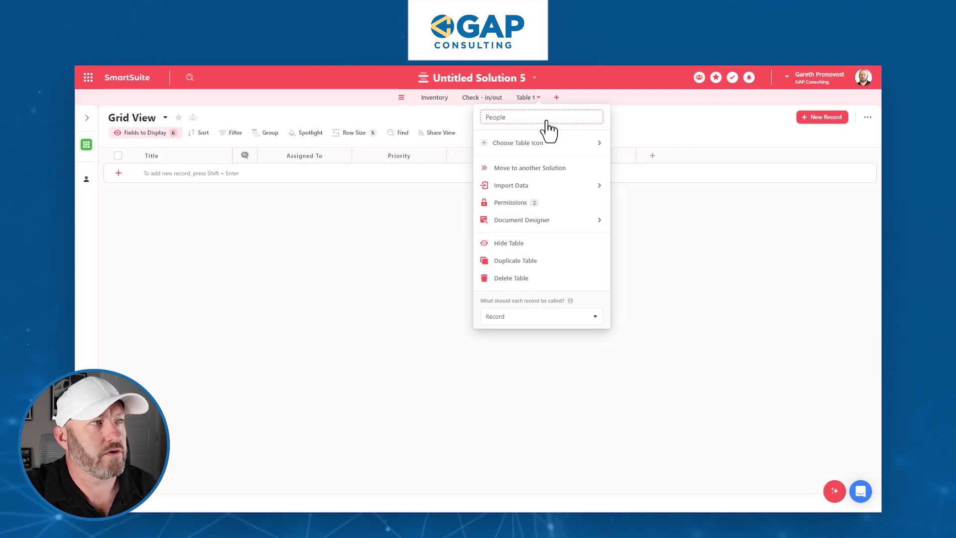
left_click(583, 96)
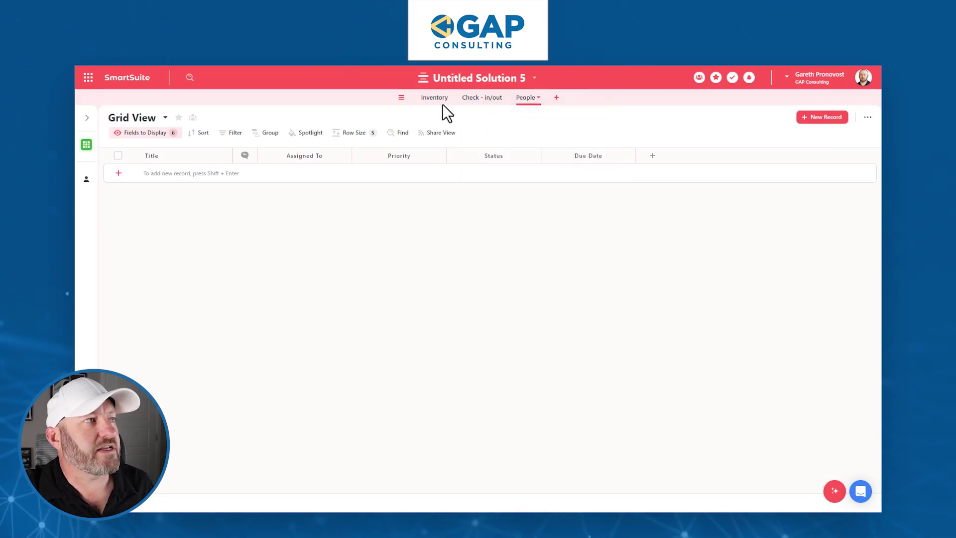
- Review the fields and sample records in the People and Inventory tables
left_click(482, 98)
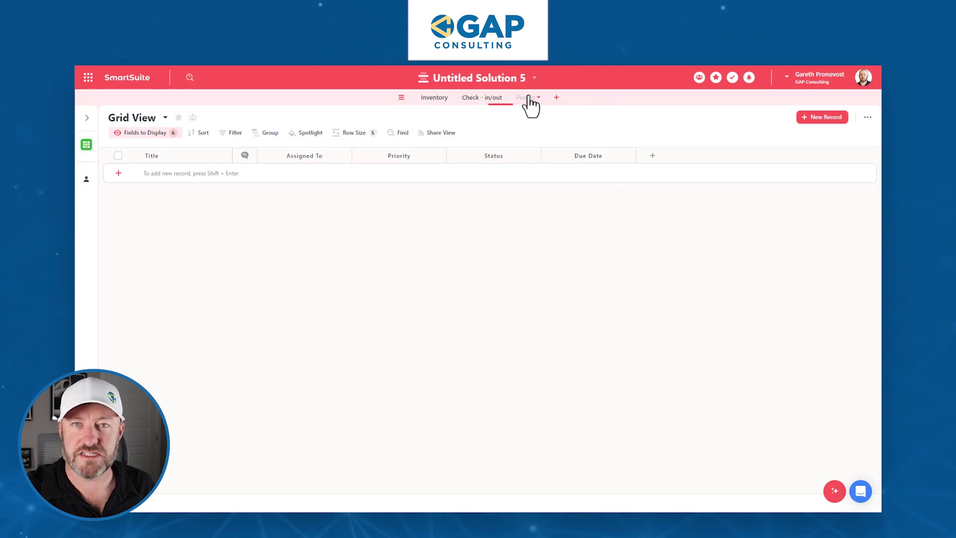
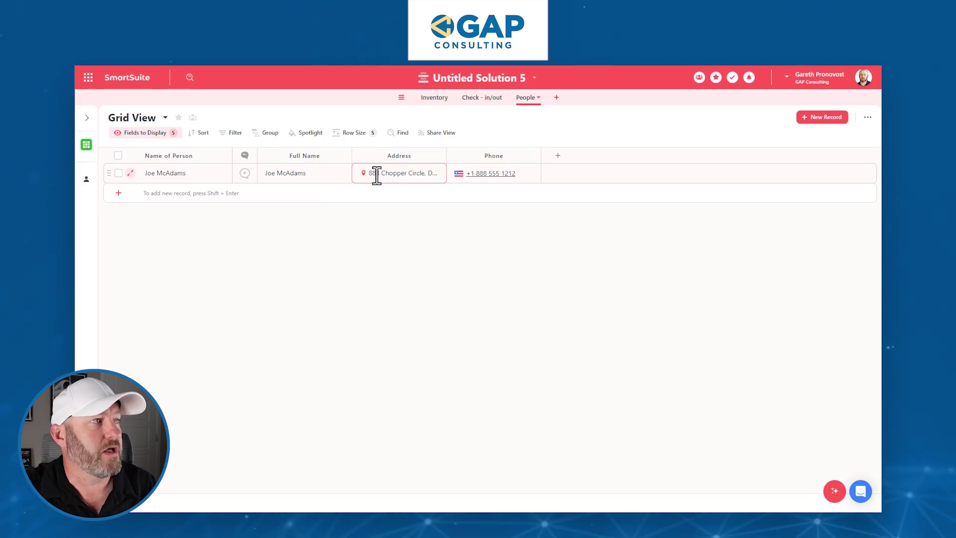
left_click(377, 175)
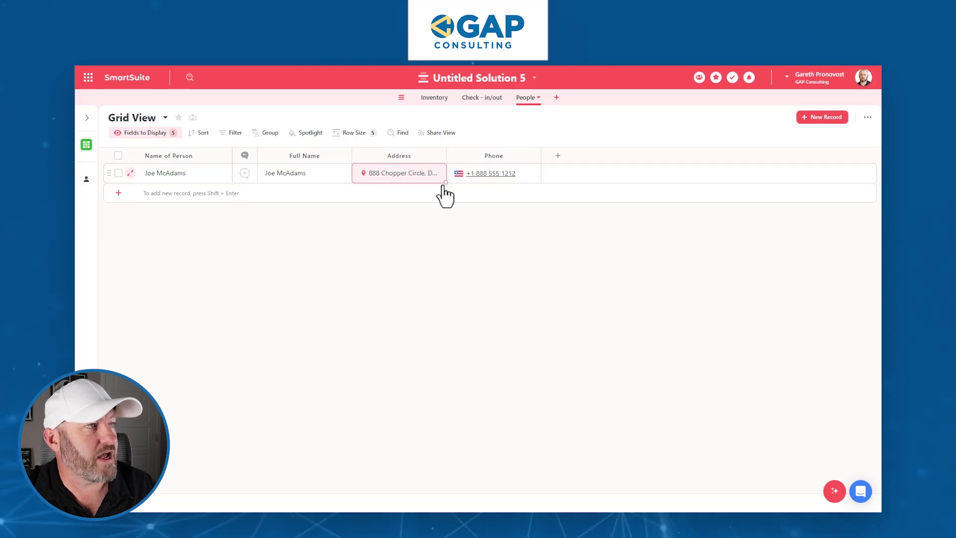
left_click(551, 240)
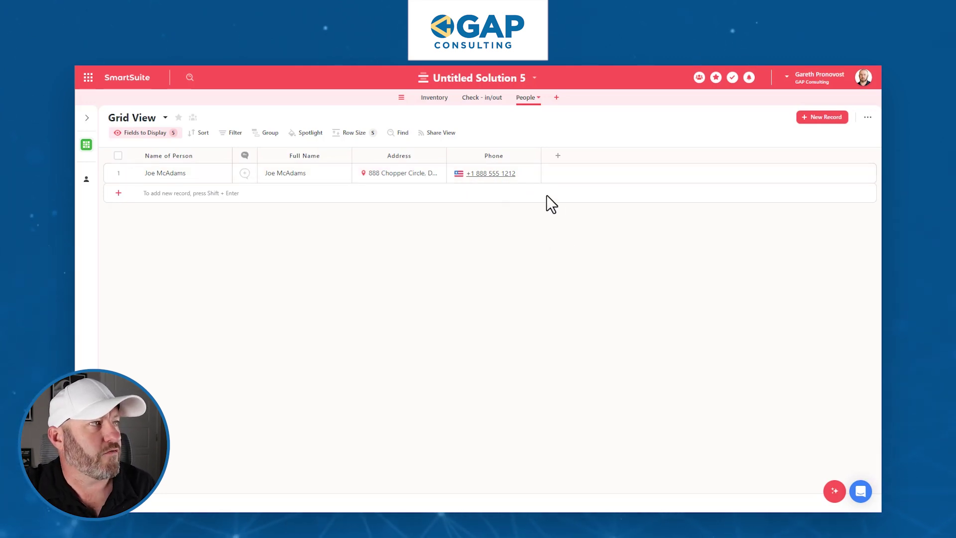
left_click(439, 99)
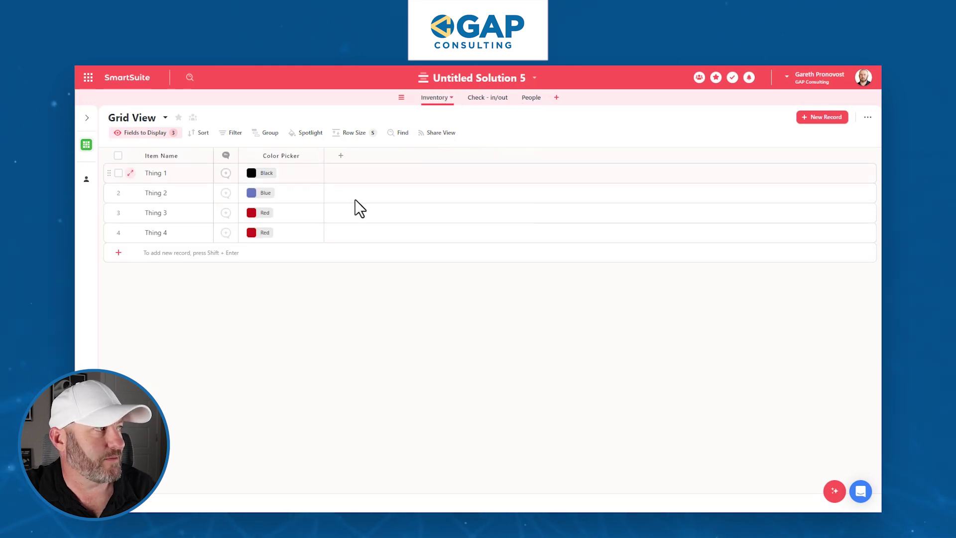
left_click(296, 169)
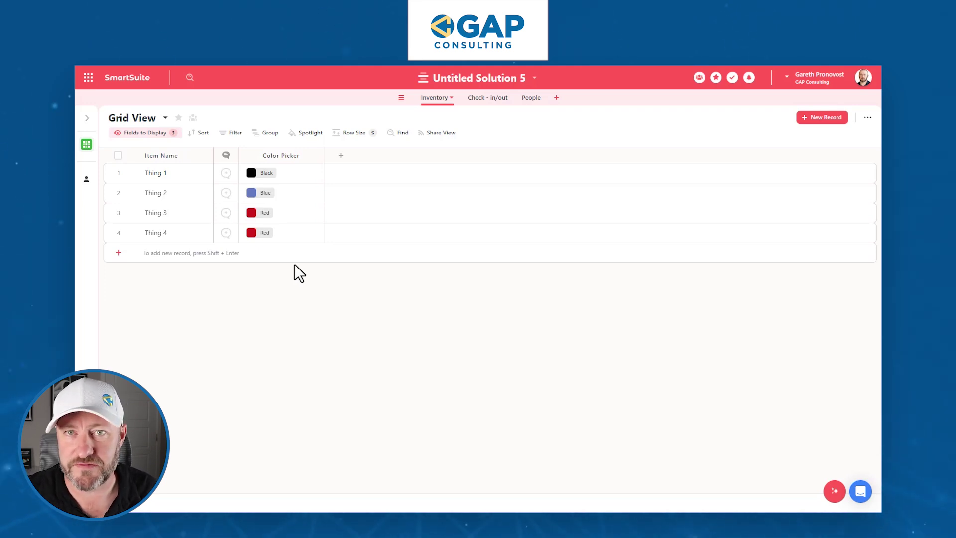
- Add a linked record field named Inventory to the Check - in/out table, linked to the Inventory table, with linking to multiple records disallowed
left_click(483, 99)
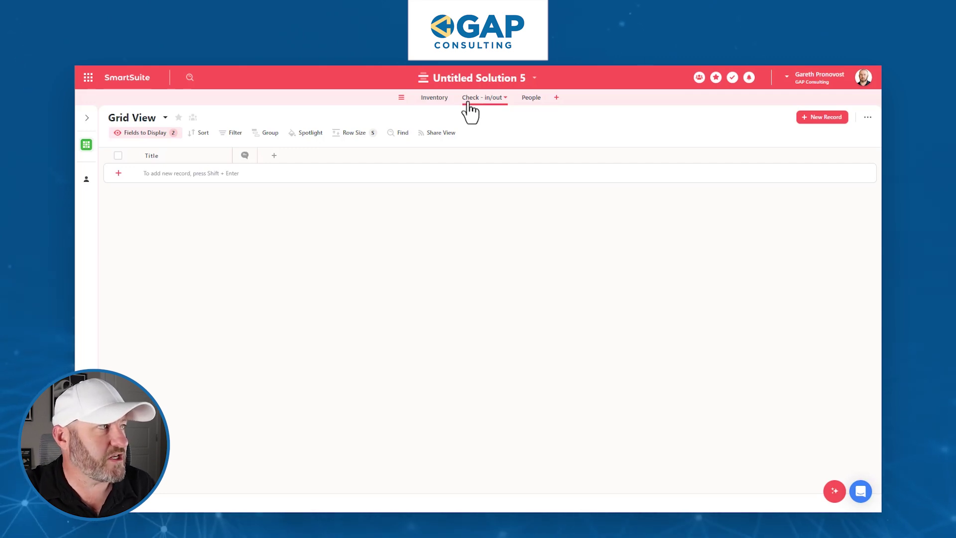
left_click(273, 155)
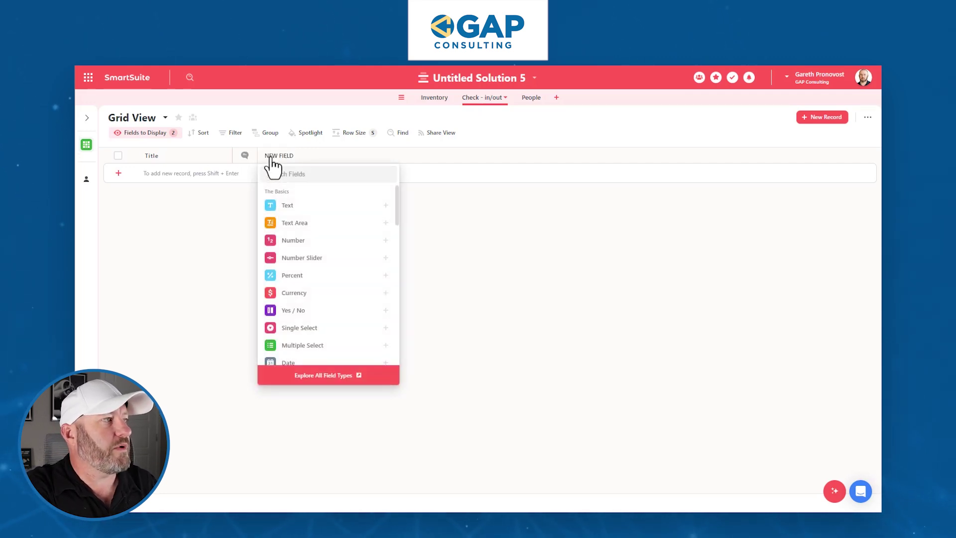
type("link")
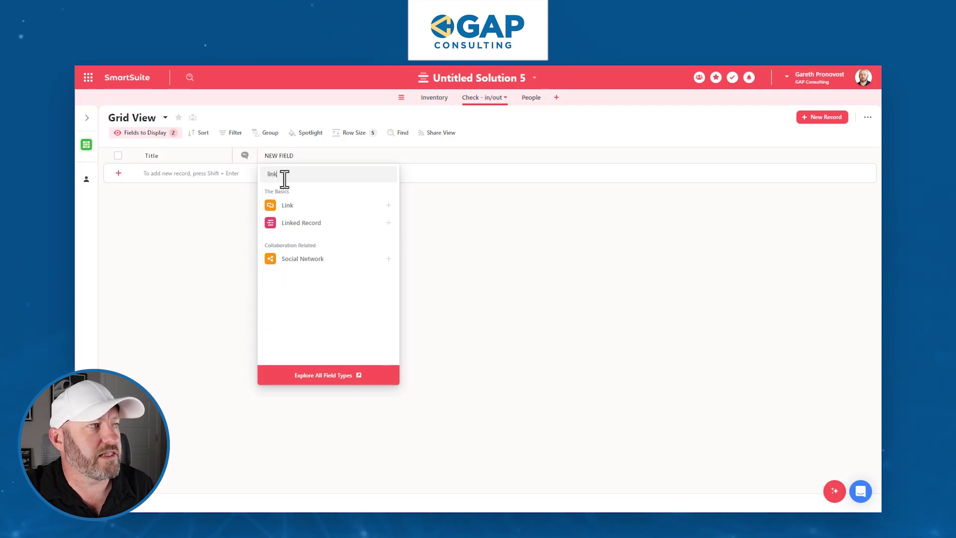
mouse_move(321, 228)
left_click(320, 223)
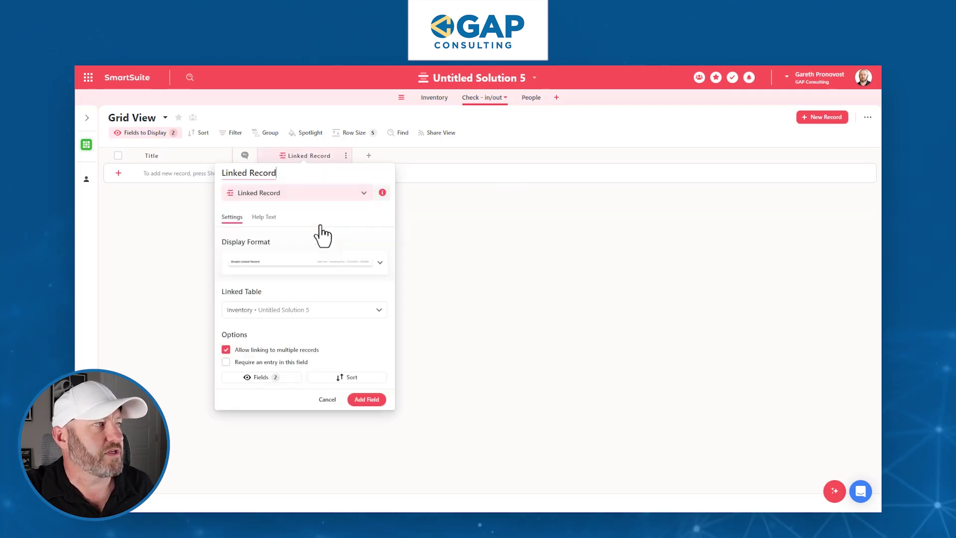
left_click_drag(280, 172, 220, 176)
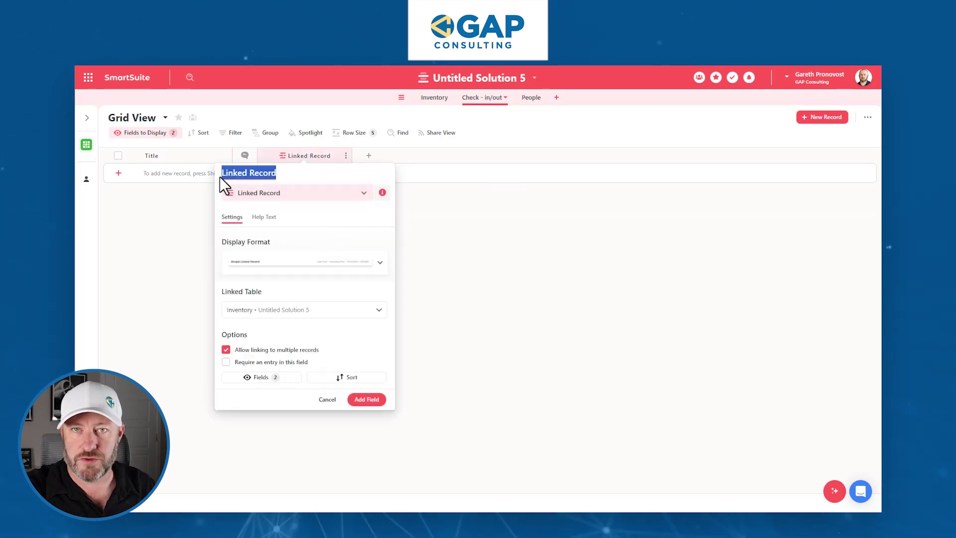
type("lnventory")
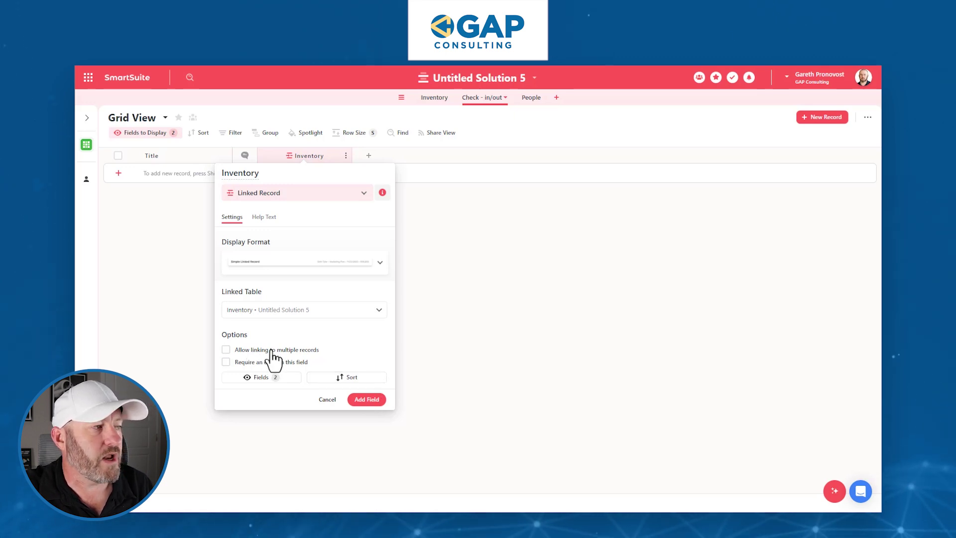
left_click(366, 399)
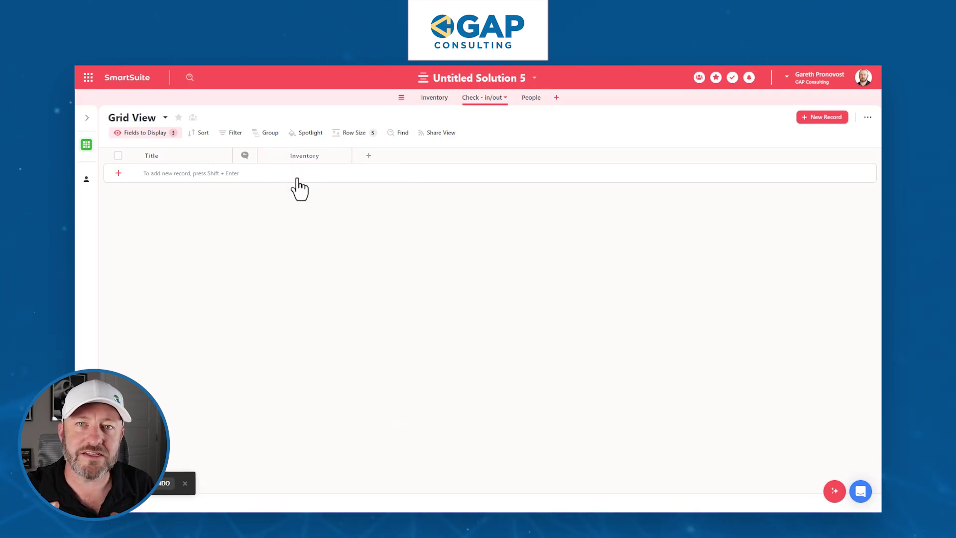
- Add a linked record field named People to the Check - in/out table, linked to the People table, with linking to multiple records disallowed
left_click(435, 98)
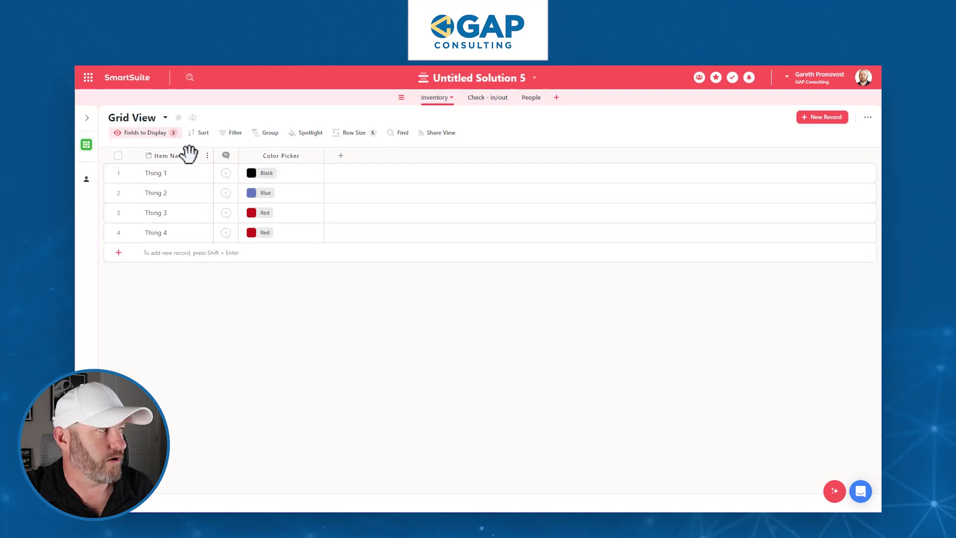
left_click(488, 98)
left_click(368, 157)
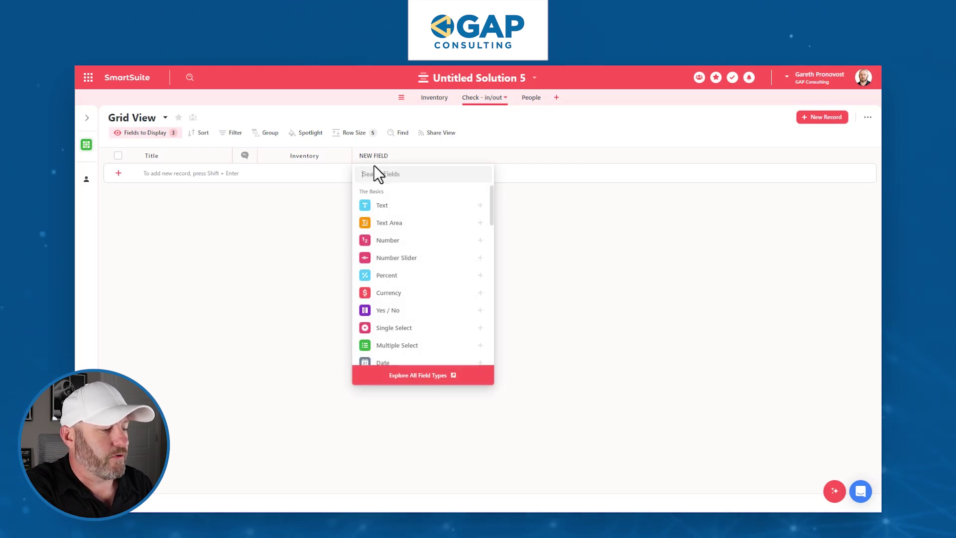
type("Link")
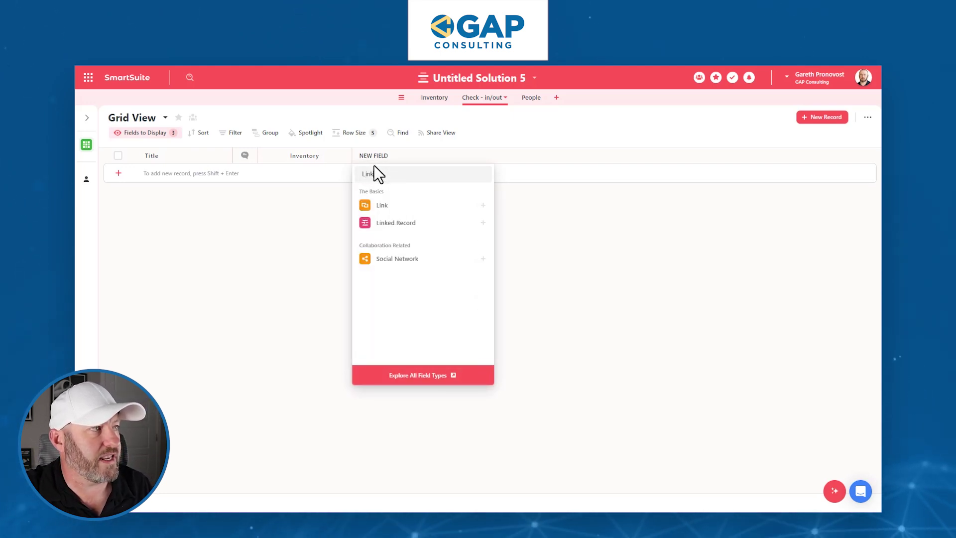
left_click(386, 223)
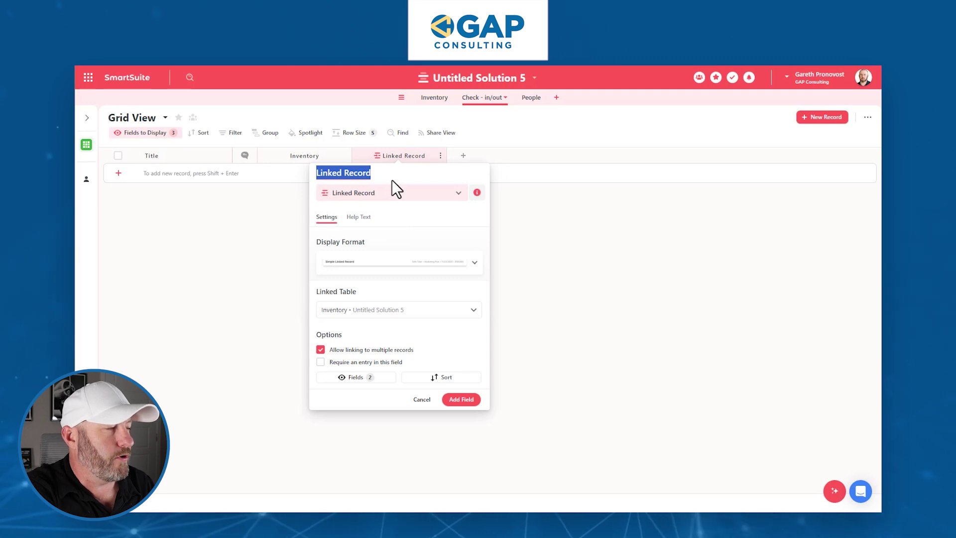
type("People")
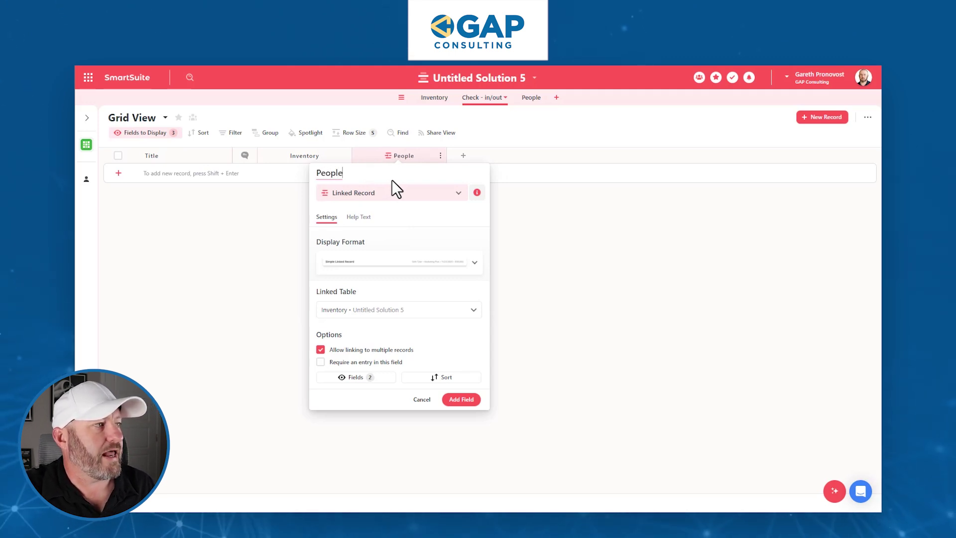
left_click(355, 313)
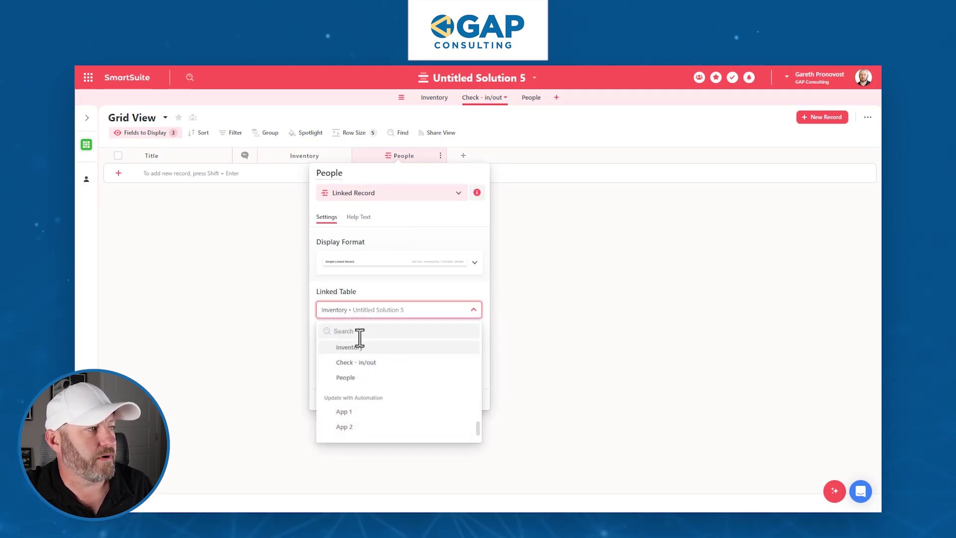
left_click(357, 377)
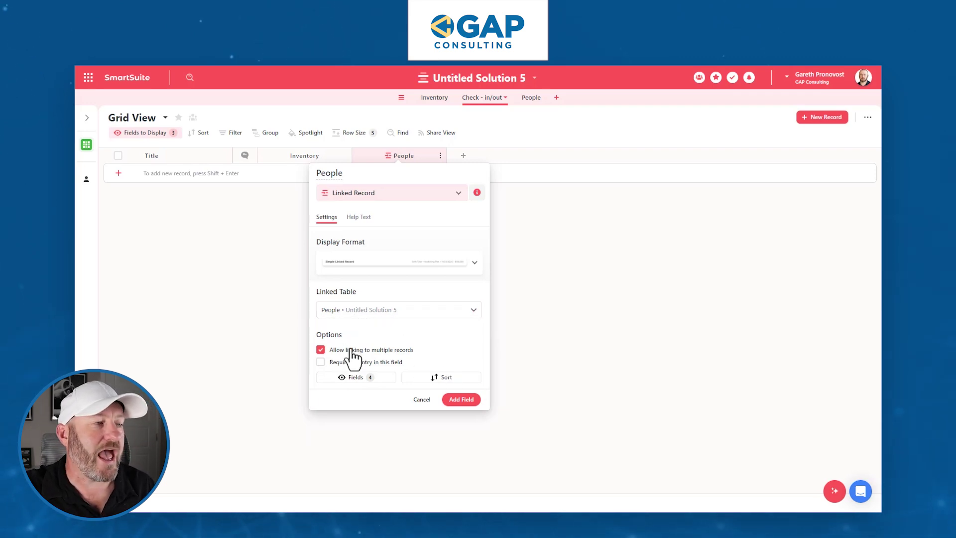
left_click(350, 350)
left_click(455, 399)
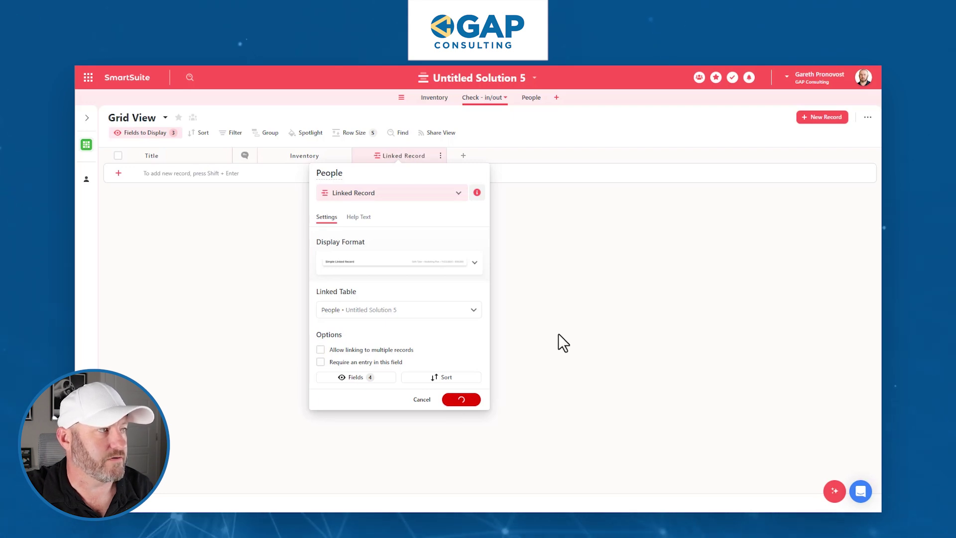
left_click(459, 161)
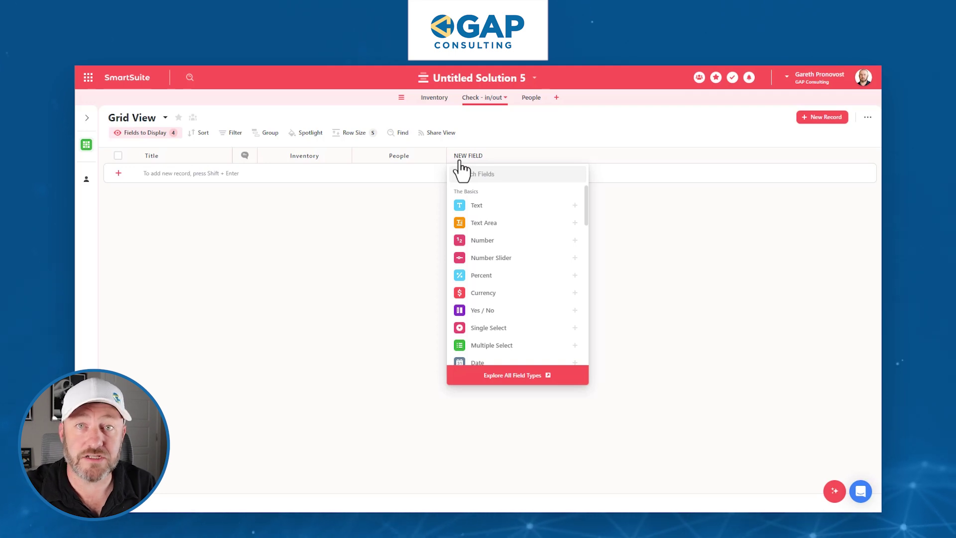
left_click(344, 232)
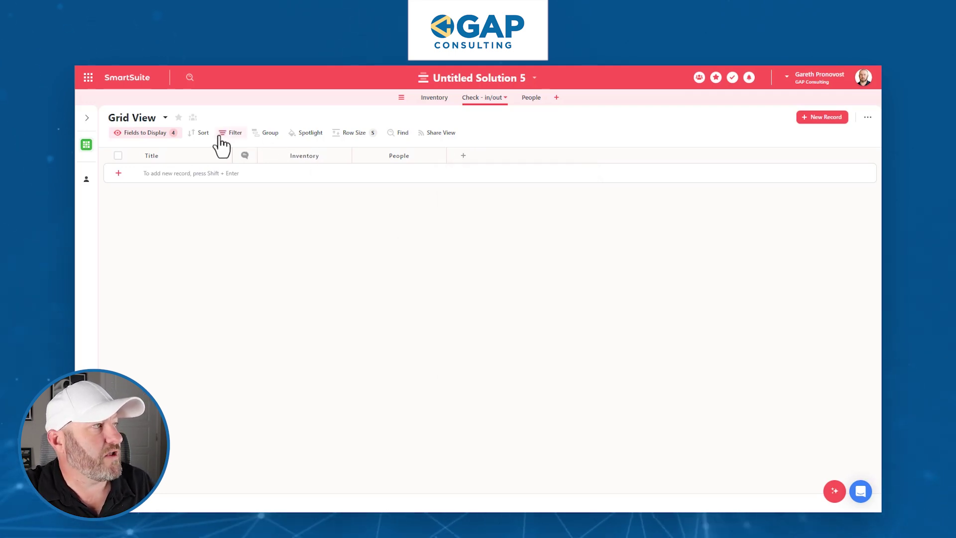
- Display the First Created field in the grid view of the Check - in/out table
left_click(162, 133)
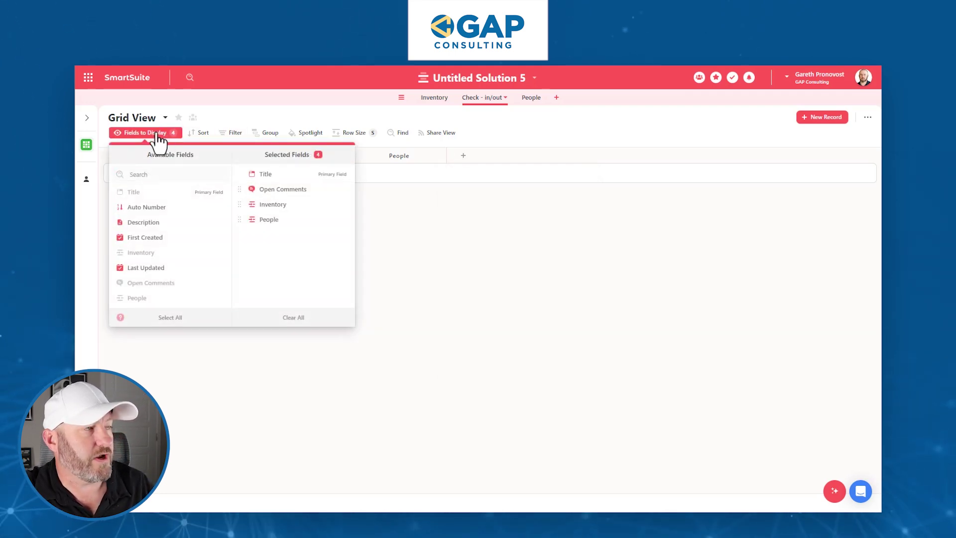
left_click(158, 241)
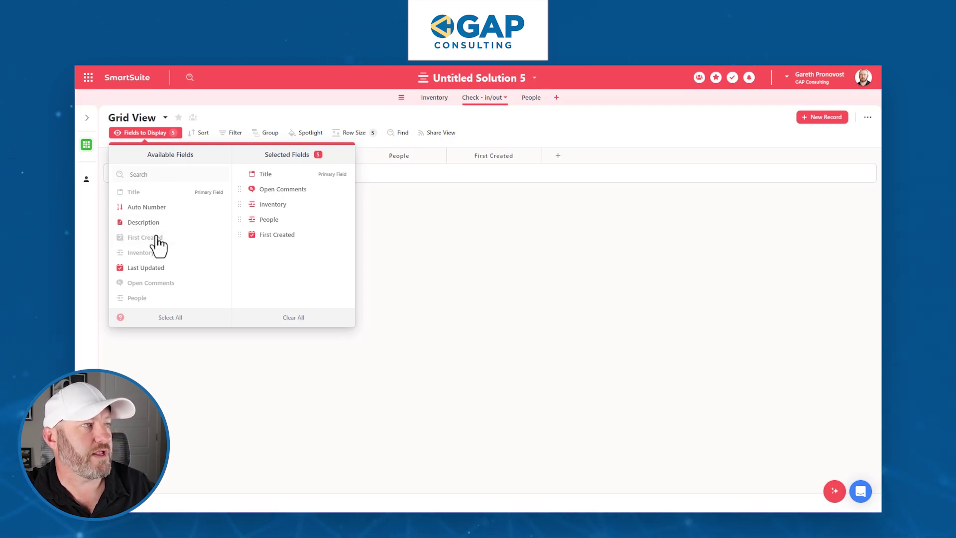
left_click(564, 230)
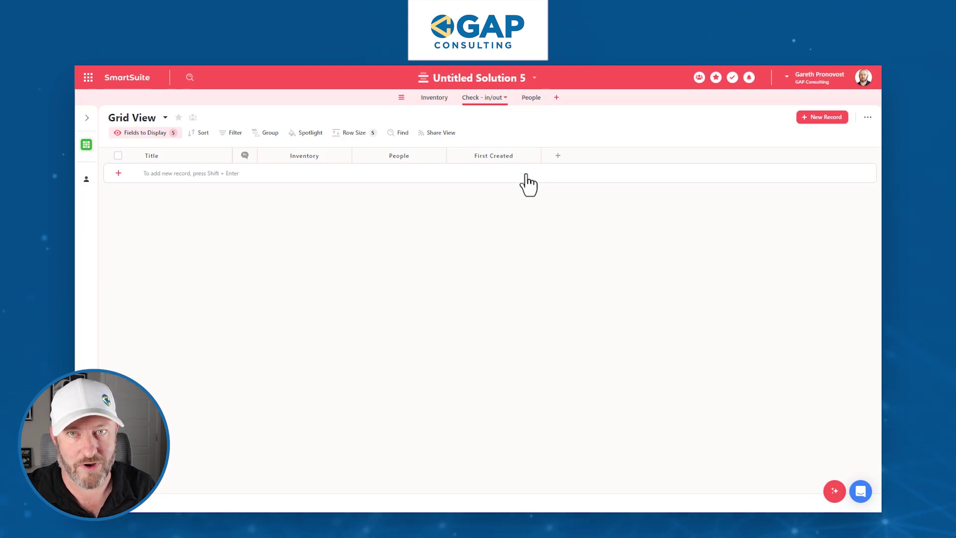
- Add a Single Select field named In/Out to the Check - in/out table, with the choices In and Out
left_click(558, 157)
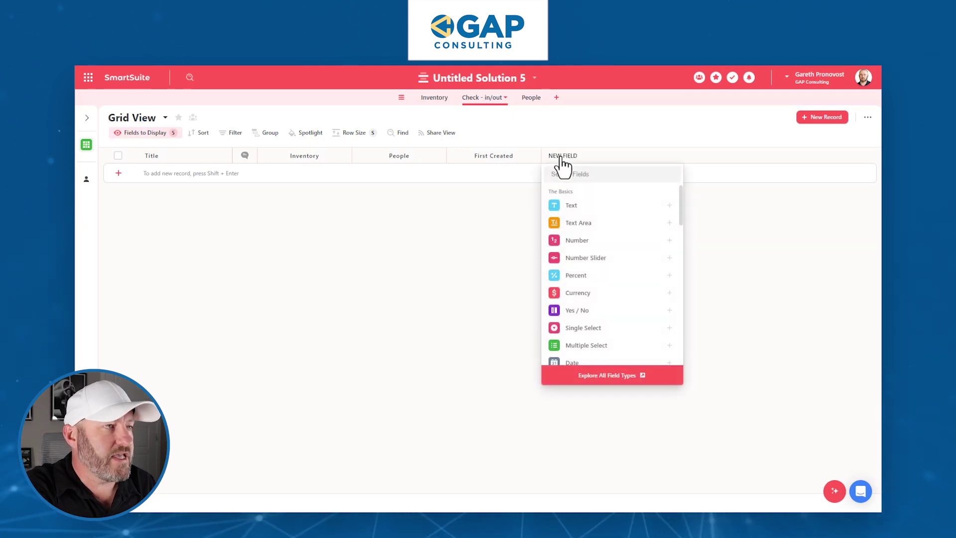
type("Single")
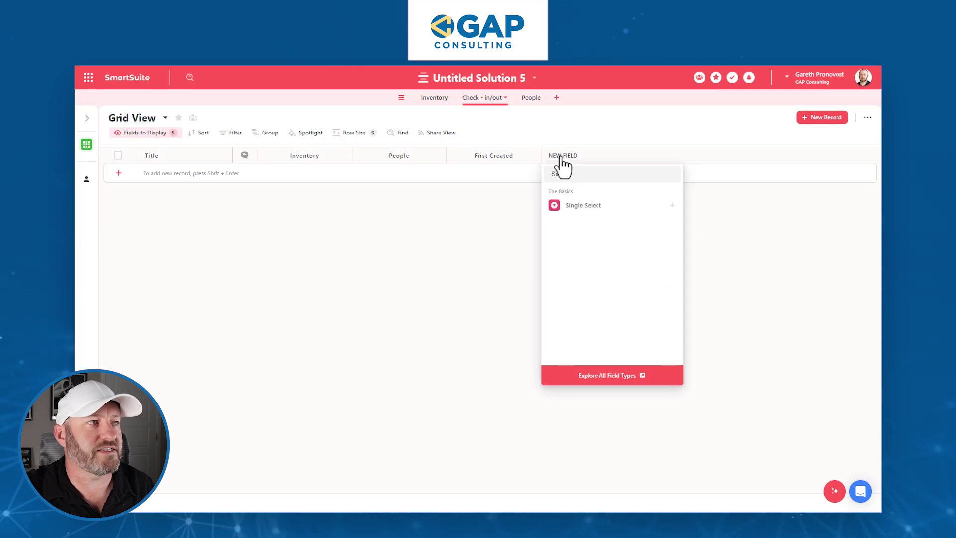
left_click(647, 209)
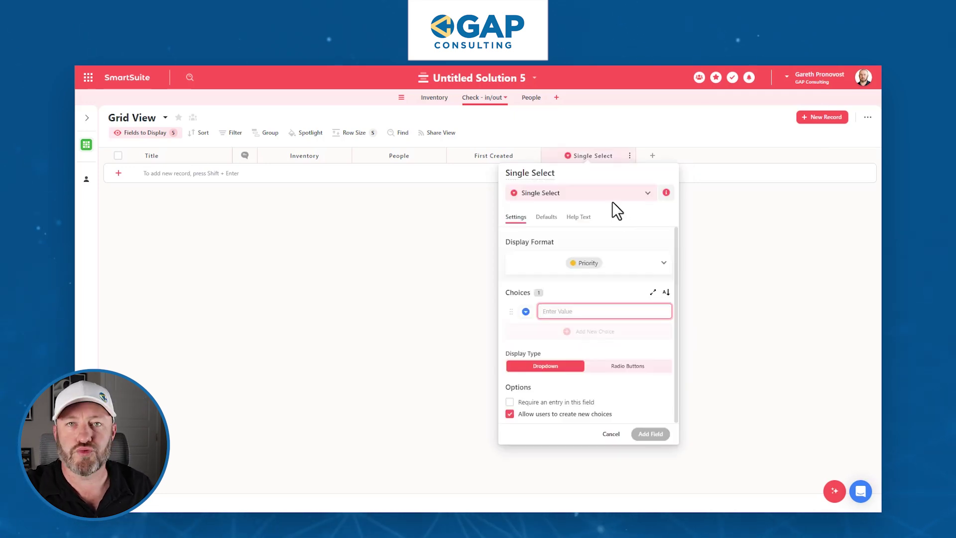
type("In")
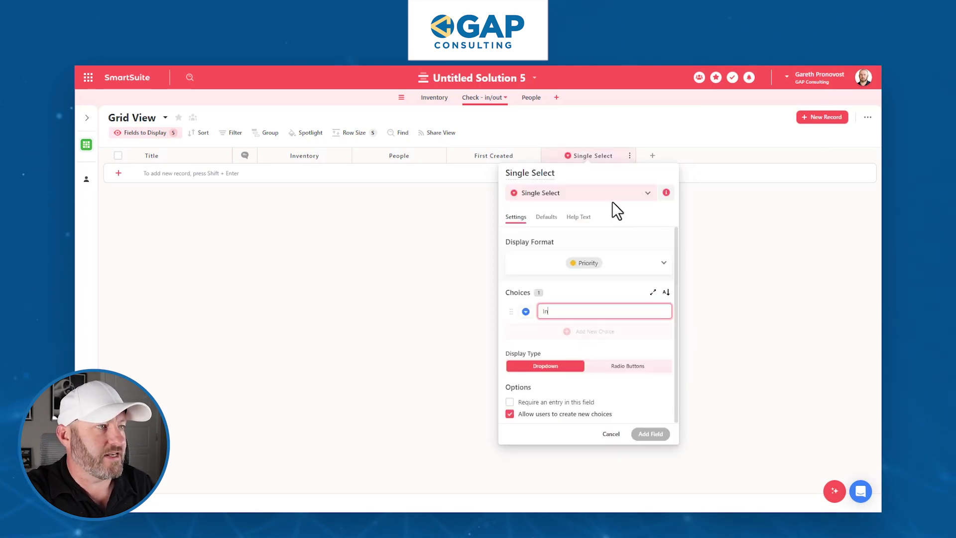
key("Return")
type("Out")
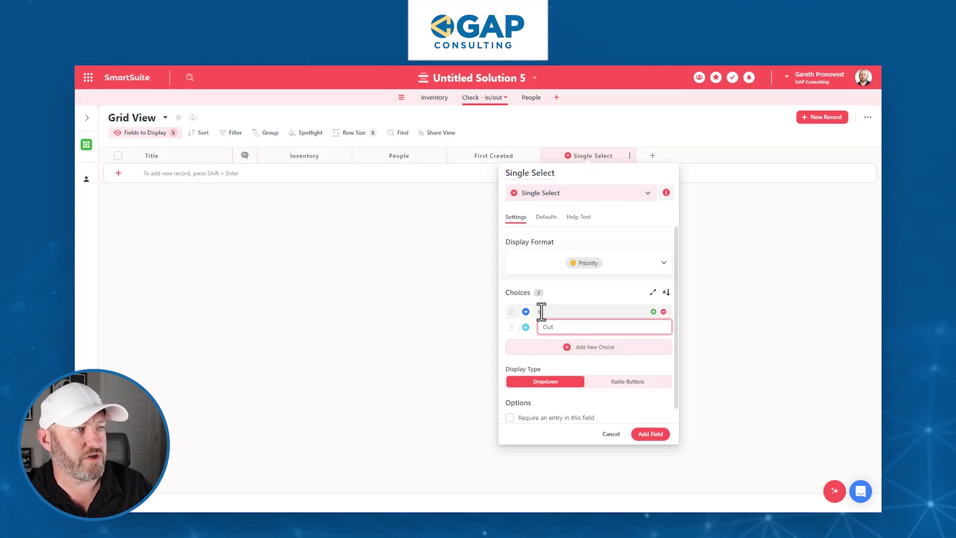
triple_click(568, 174)
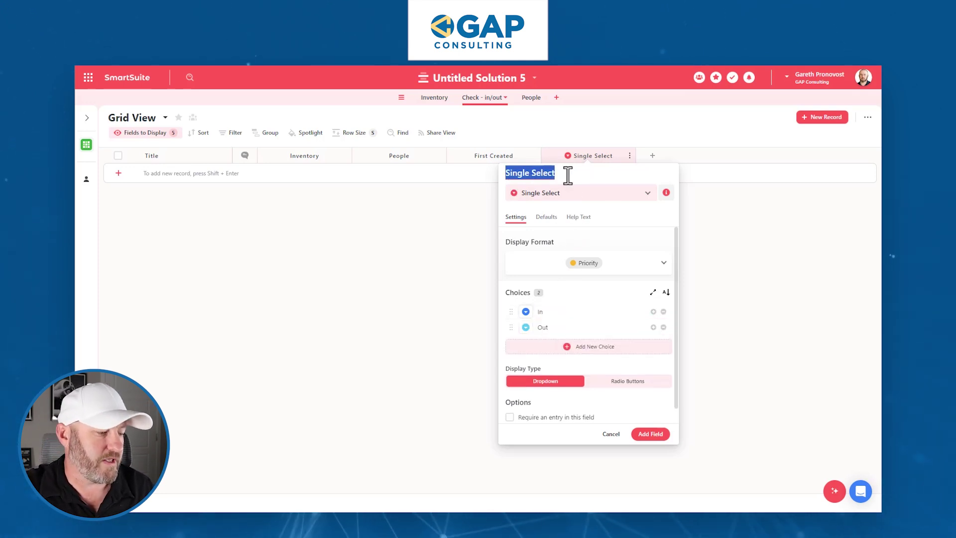
type("In/Out")
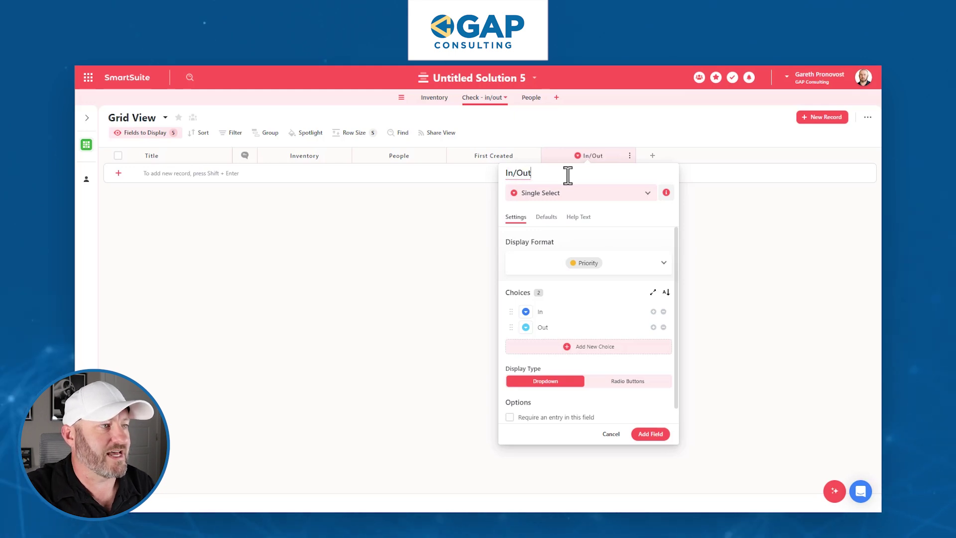
left_click(644, 435)
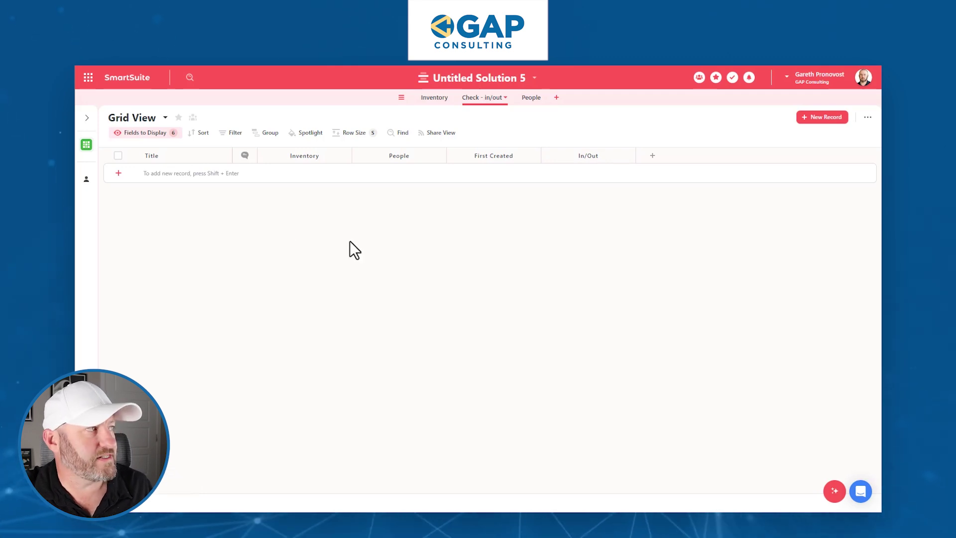
- Rename the primary Title field as ID and switch its title type to Auto Generated
double_click(188, 152)
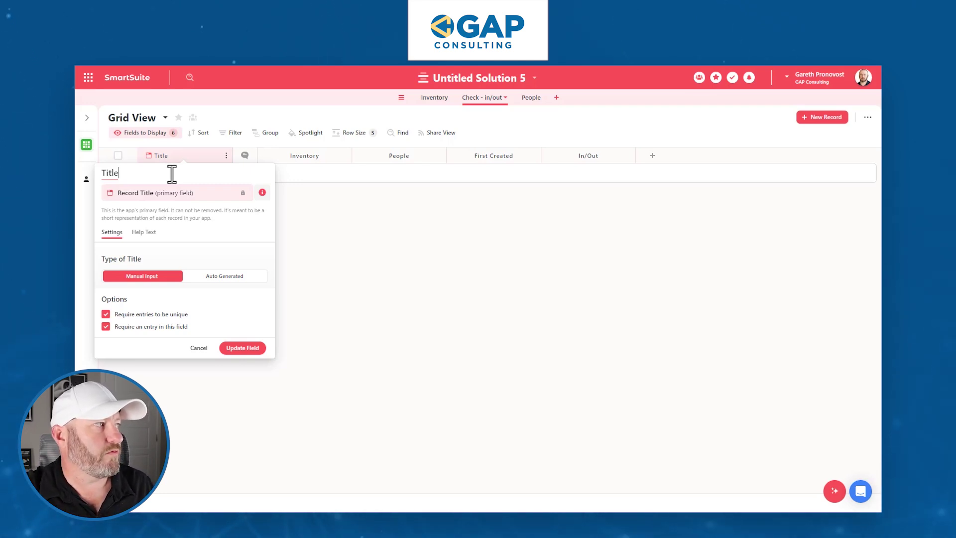
type("ID")
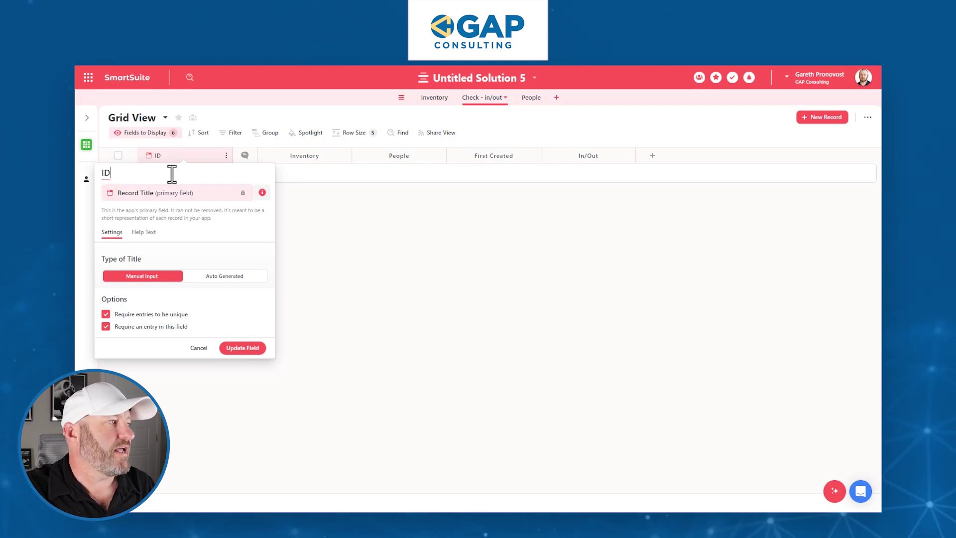
left_click(223, 277)
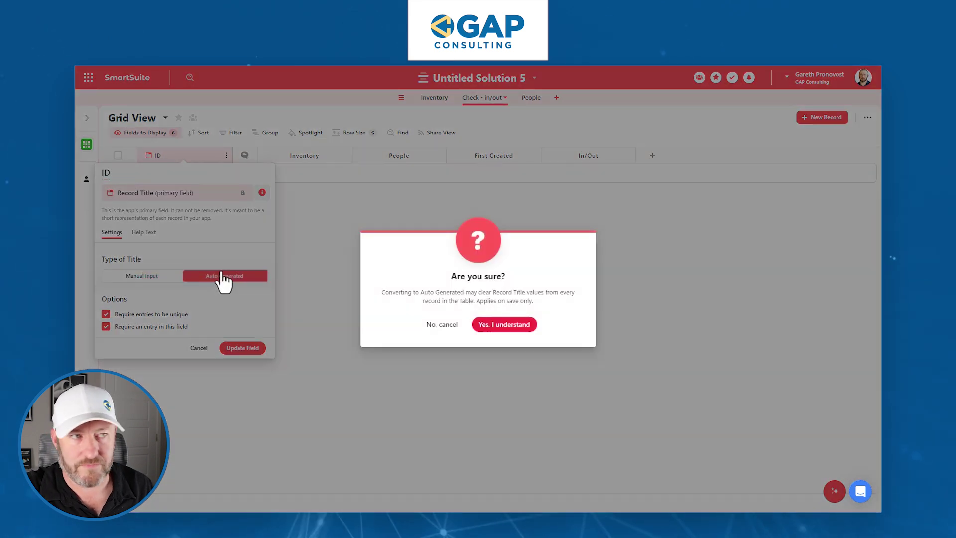
left_click(522, 326)
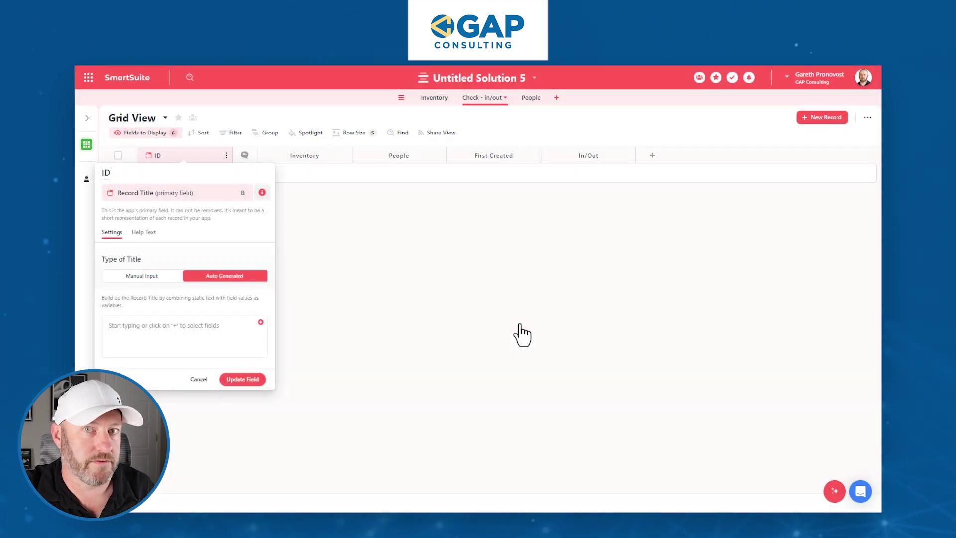
- Build the ID title from People, Inventory, In/Out and First Created On, separated by "|", and update the field
left_click(261, 323)
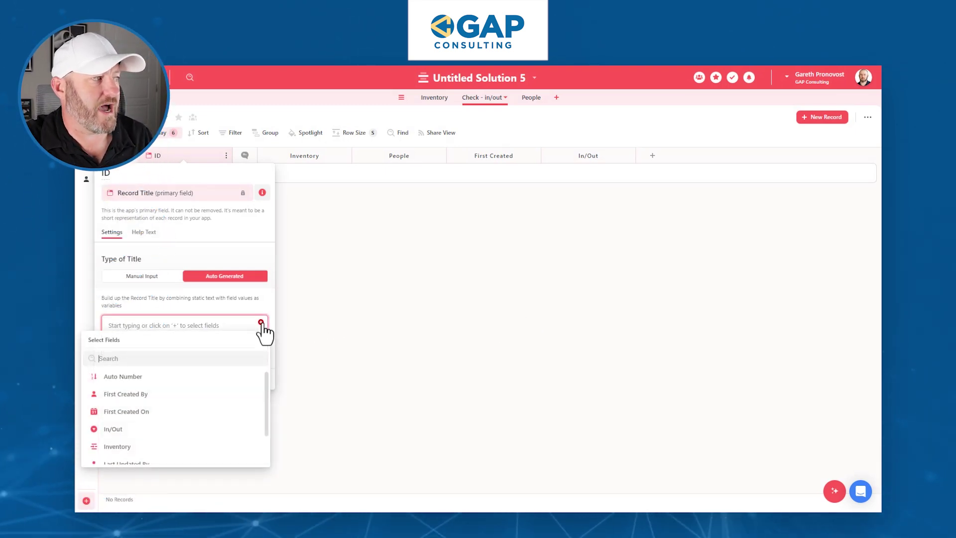
scroll(202, 411, "down", 2)
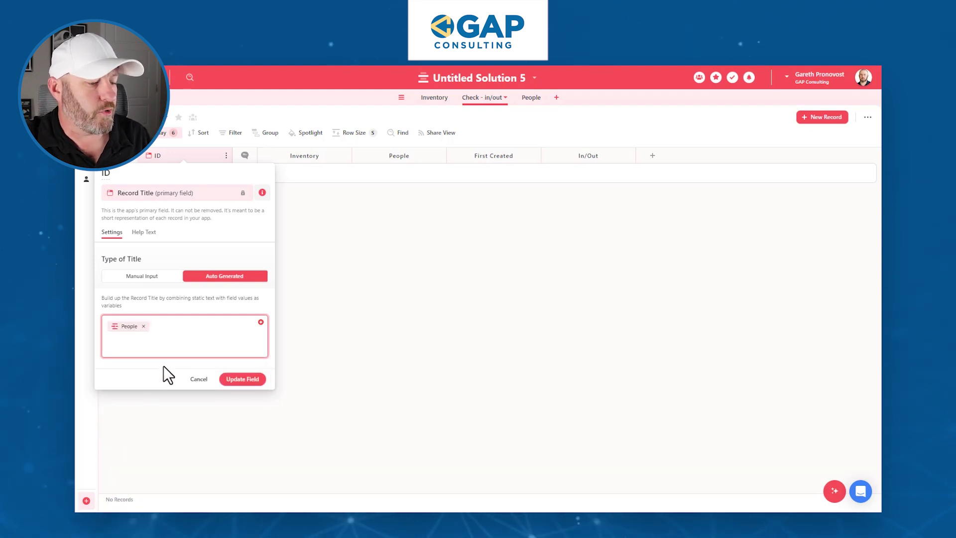
type("|")
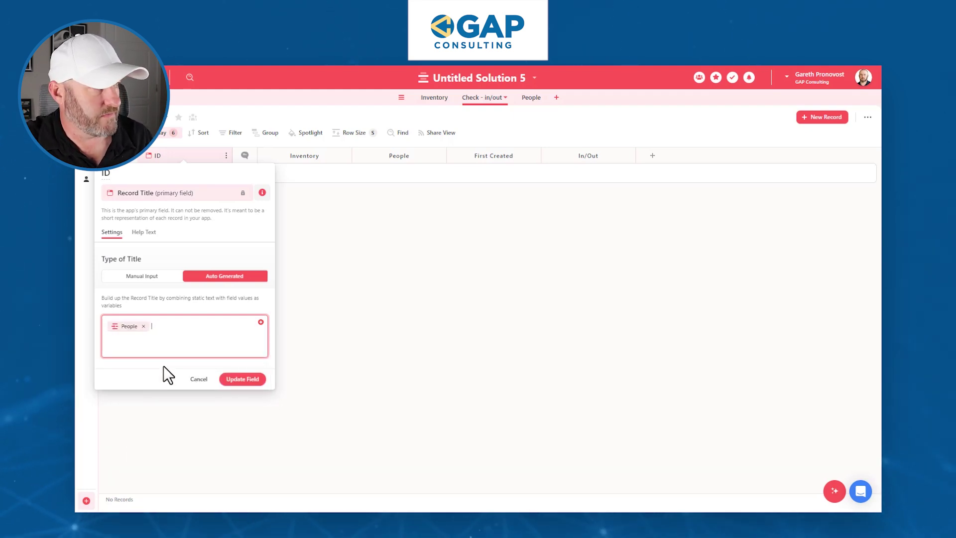
left_click(260, 322)
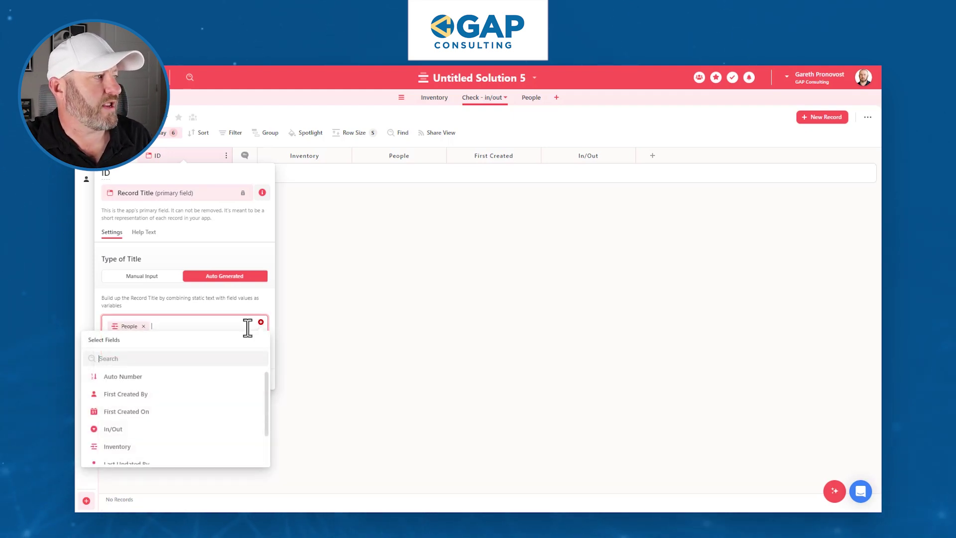
left_click(153, 448)
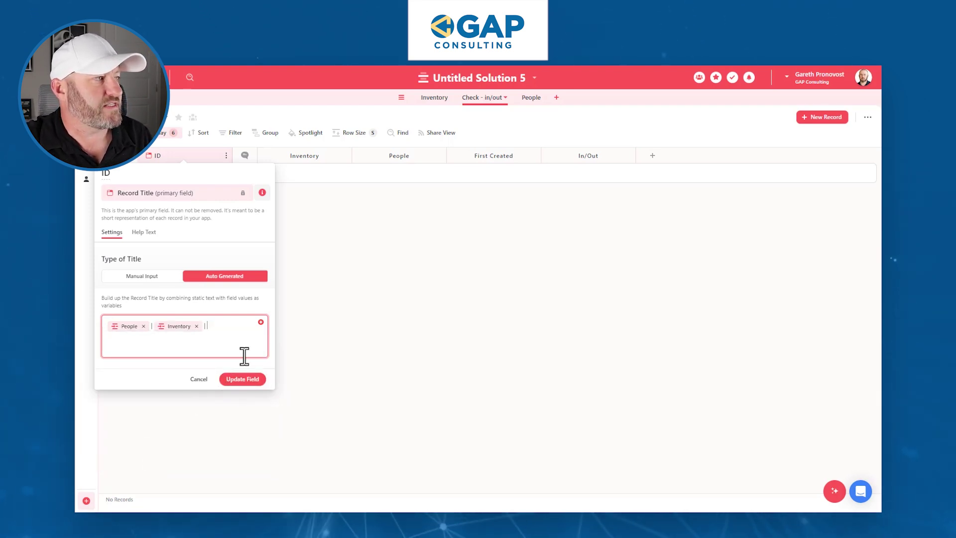
left_click(261, 323)
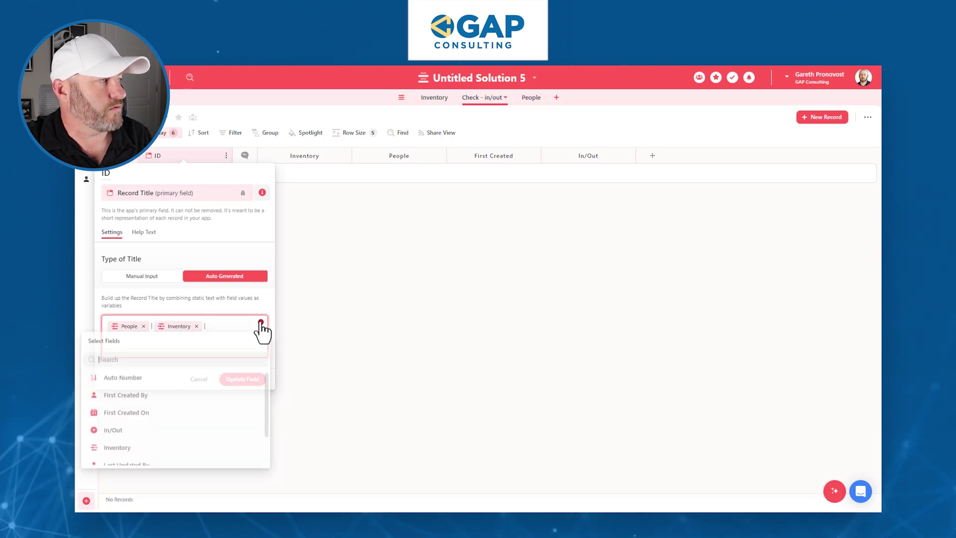
left_click(150, 432)
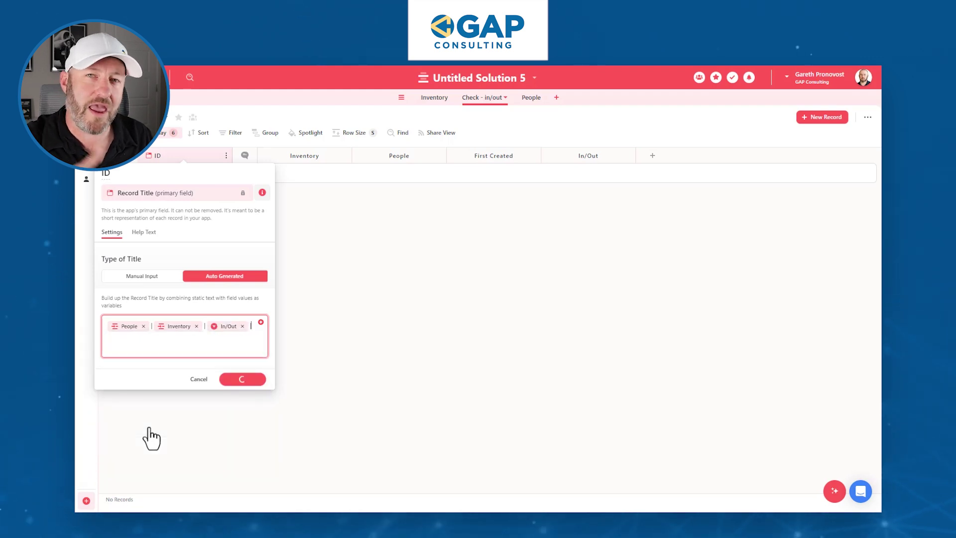
type("|")
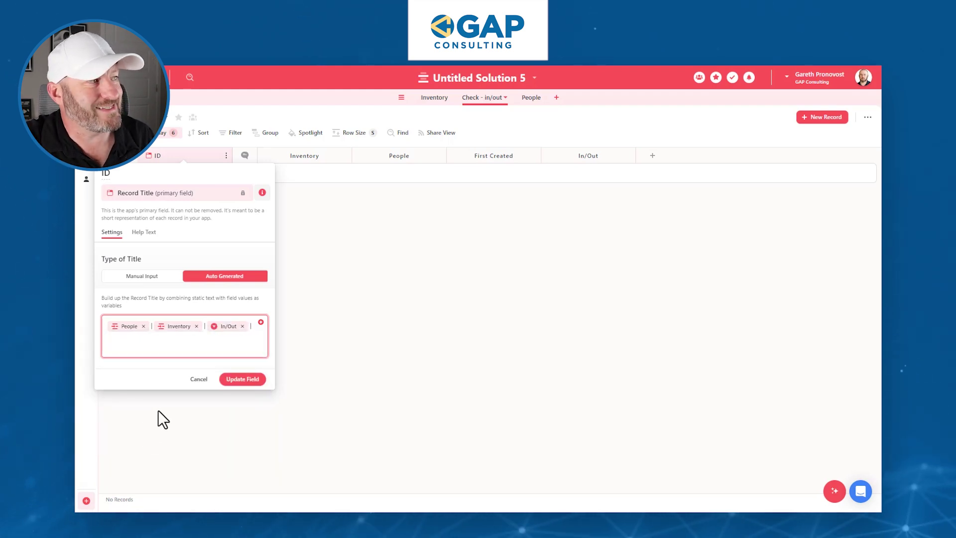
left_click(260, 322)
type("first")
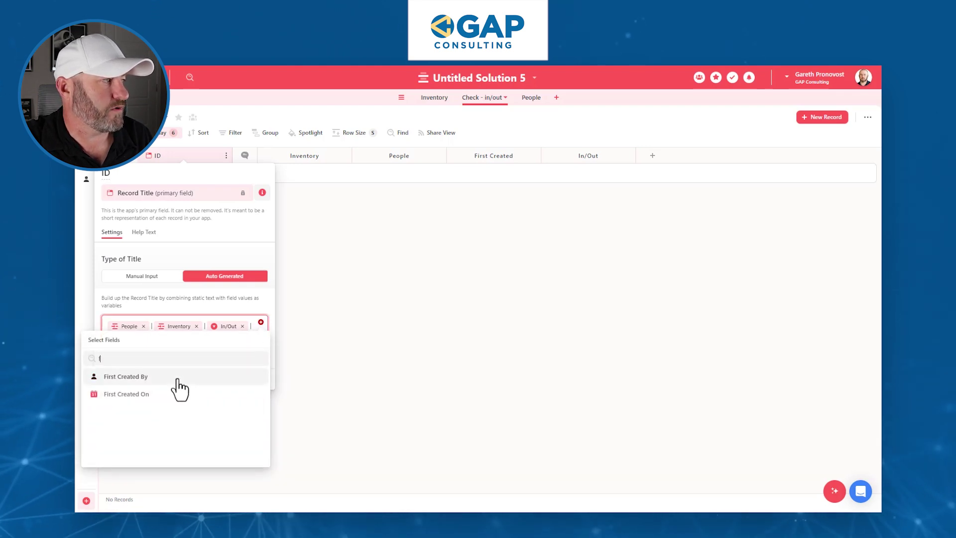
left_click(178, 397)
left_click(244, 380)
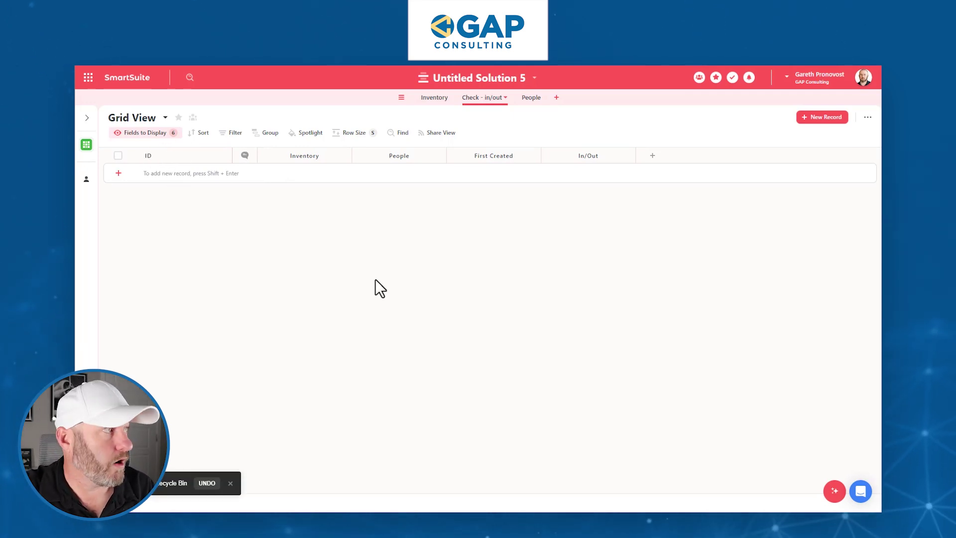
- Add a Check - in/out record linked to Thing 3 in Inventory and the existing person in People, with In/Out set to In
left_click(215, 174)
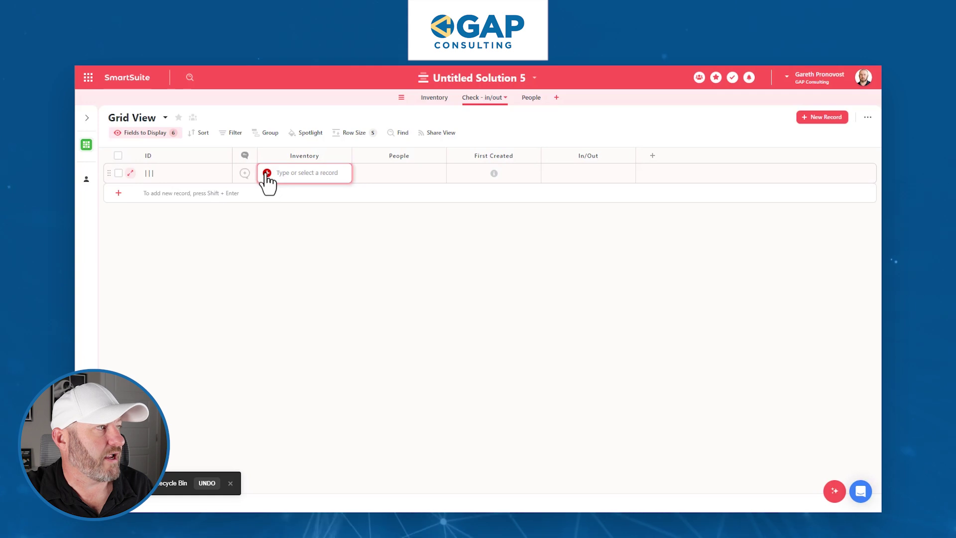
left_click(267, 173)
left_click(373, 327)
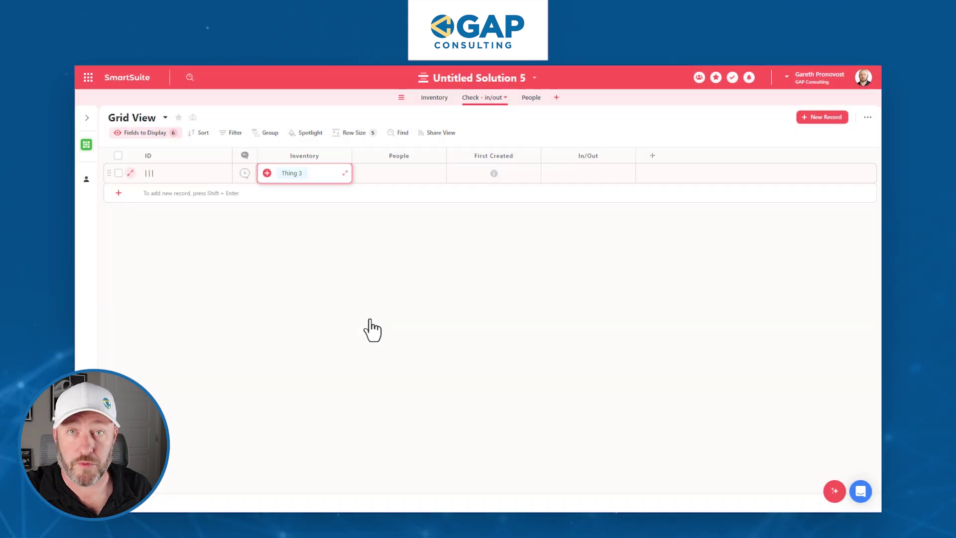
left_click(362, 174)
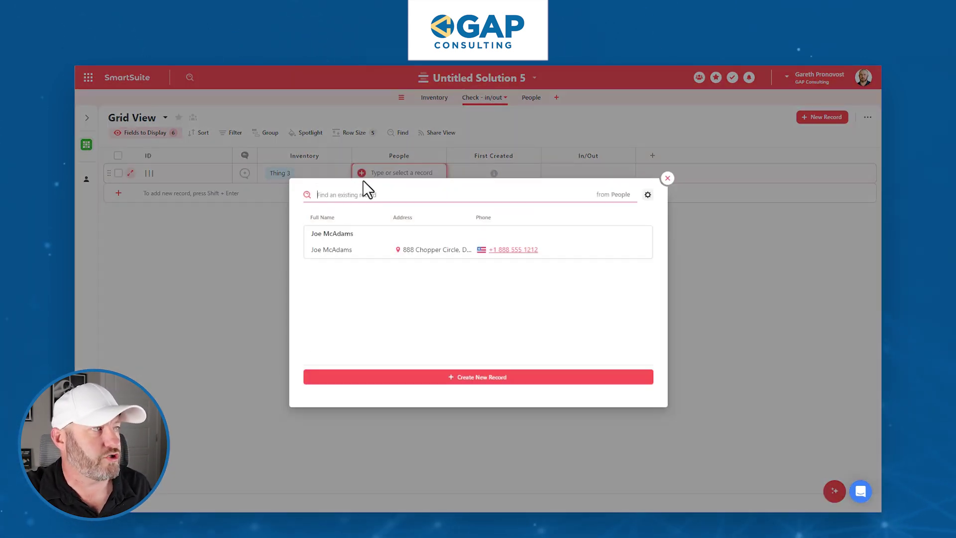
left_click(377, 249)
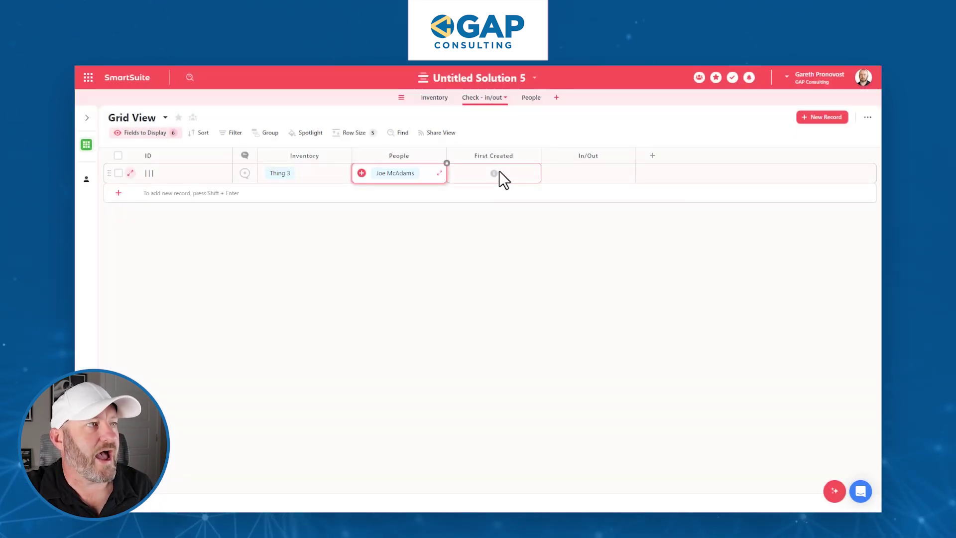
mouse_move(495, 176)
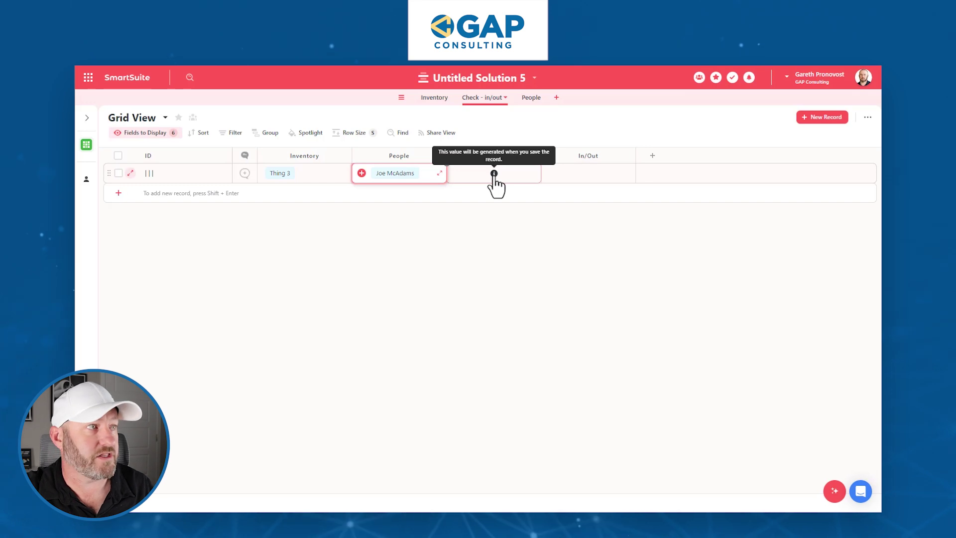
left_click(585, 174)
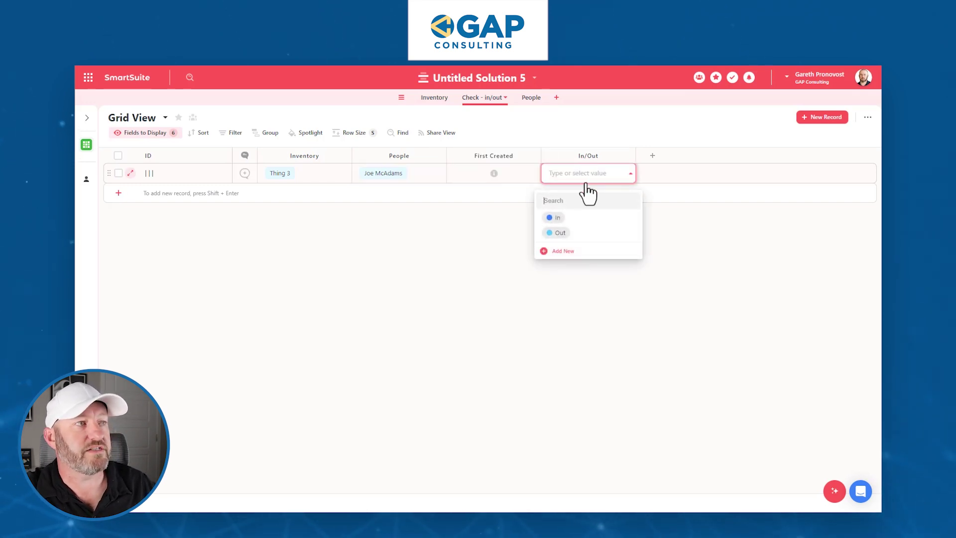
left_click(571, 220)
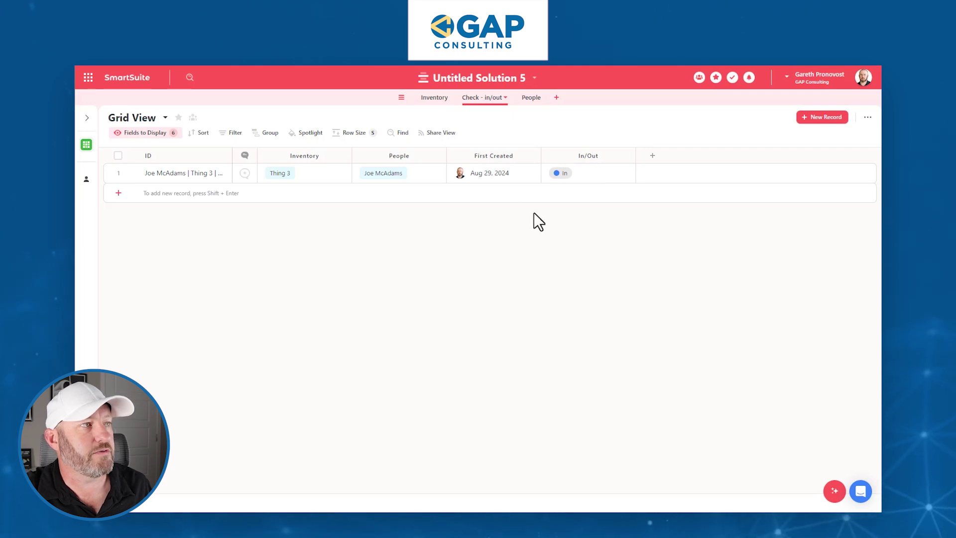
left_click(485, 178)
left_click(587, 177)
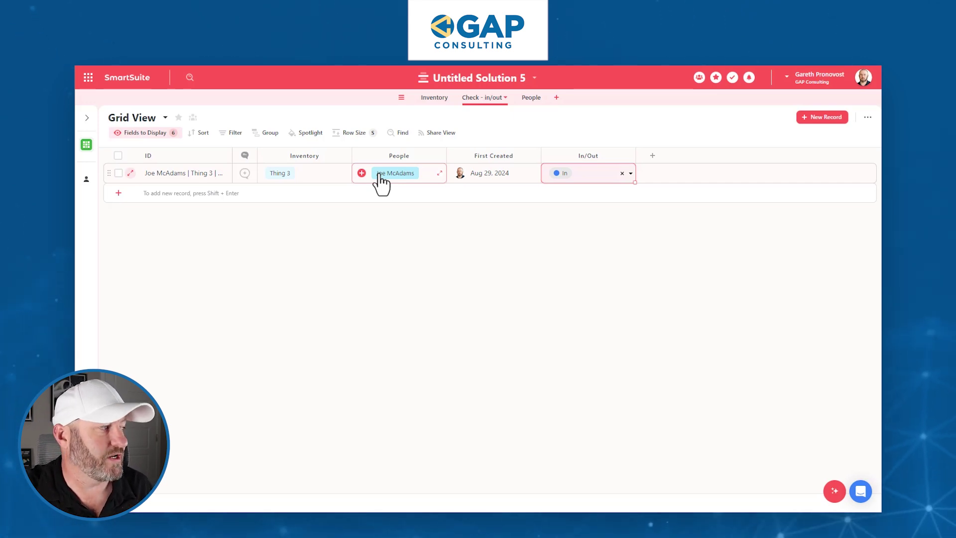
- Create a public Form view named Form for the Check - in/out table
left_click(89, 503)
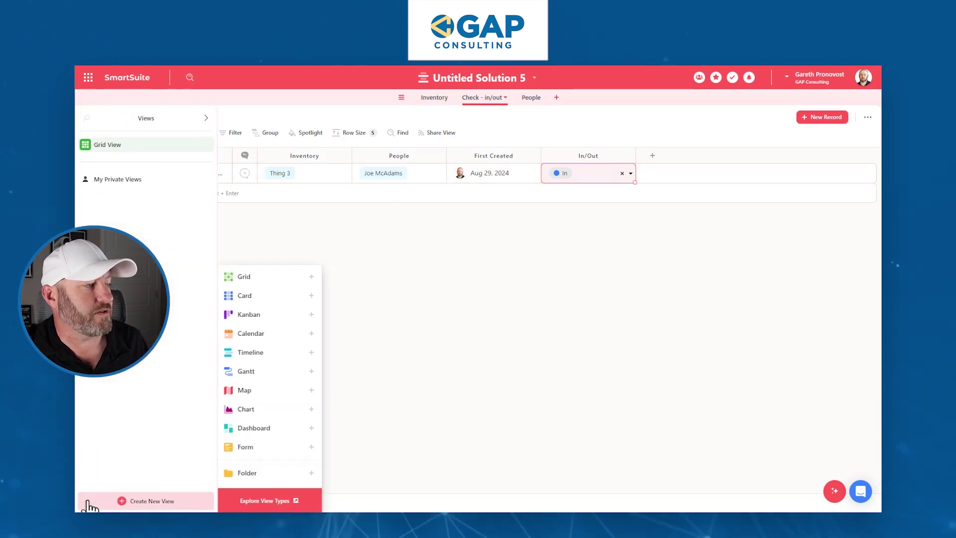
left_click(234, 448)
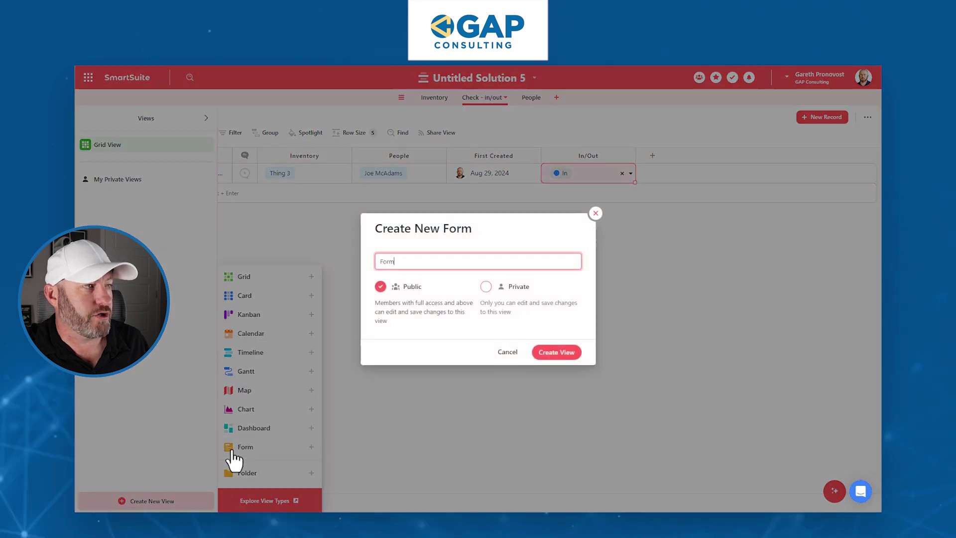
left_click(573, 353)
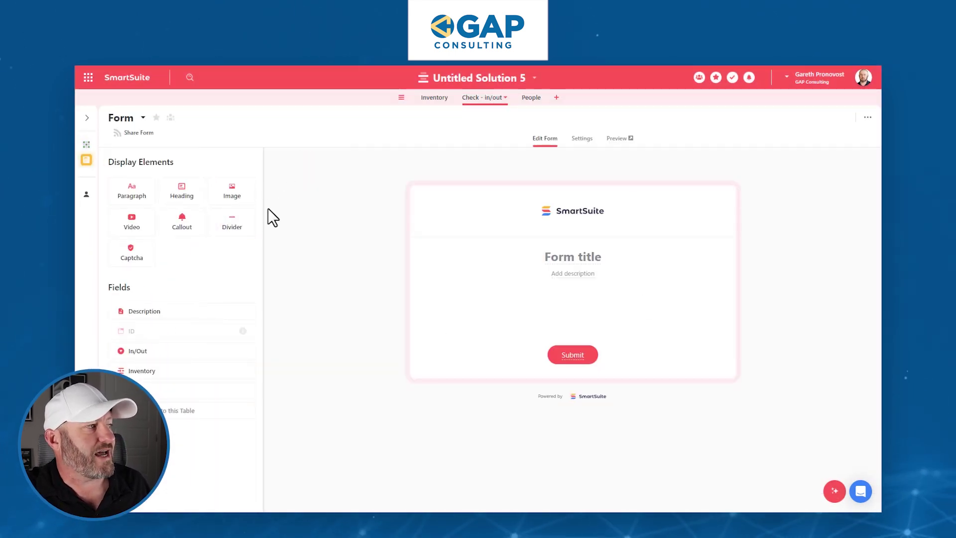
- Add the Inventory, People and In/Out fields to the form, in that order
mouse_move(179, 319)
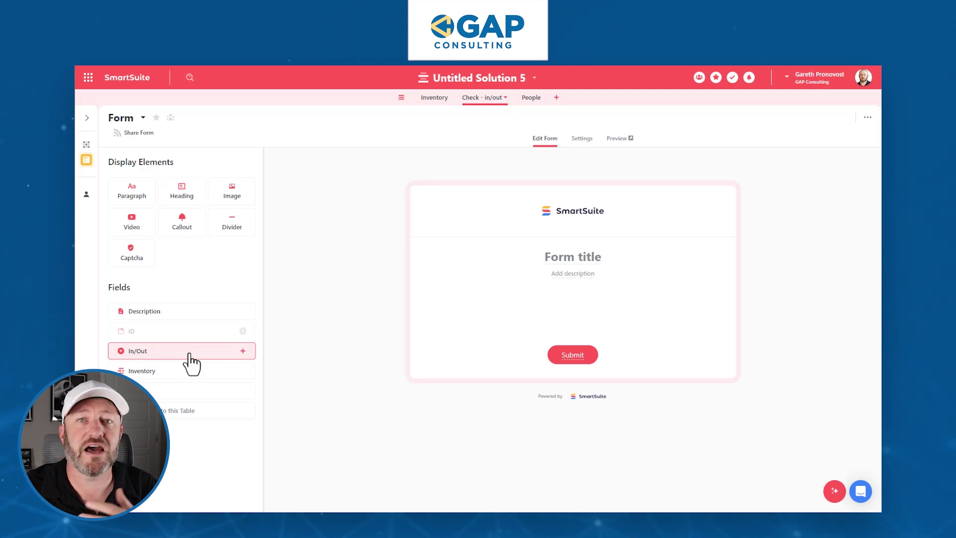
left_click_drag(190, 362, 518, 313)
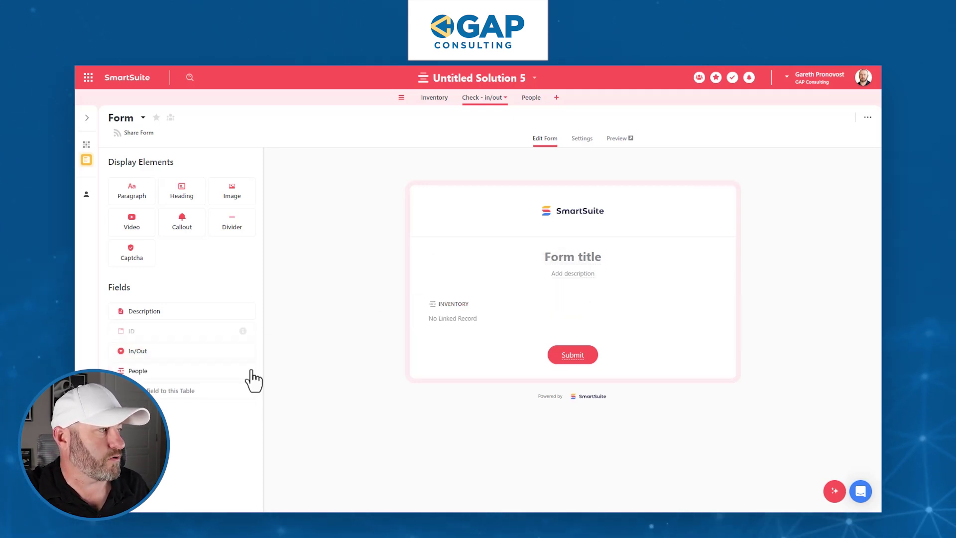
left_click_drag(212, 371, 665, 345)
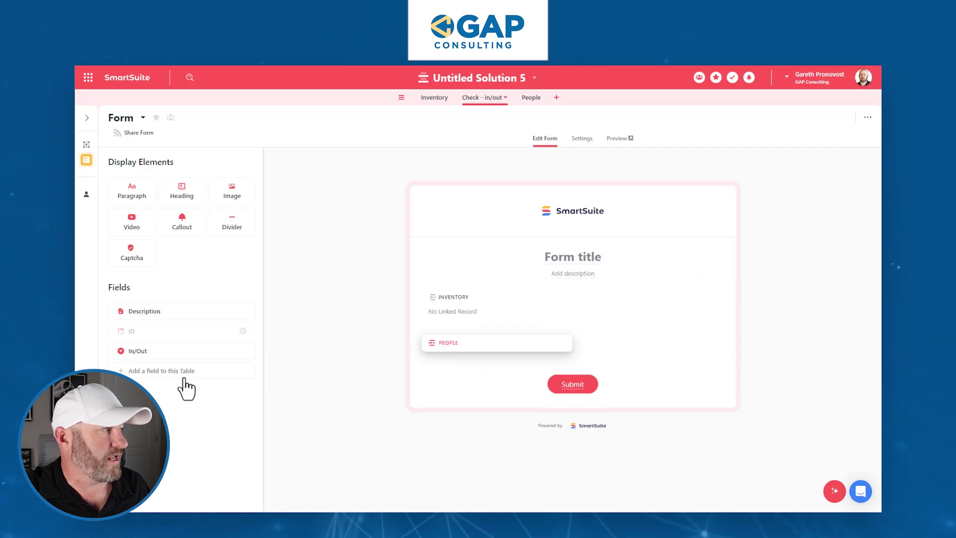
left_click_drag(131, 352, 504, 378)
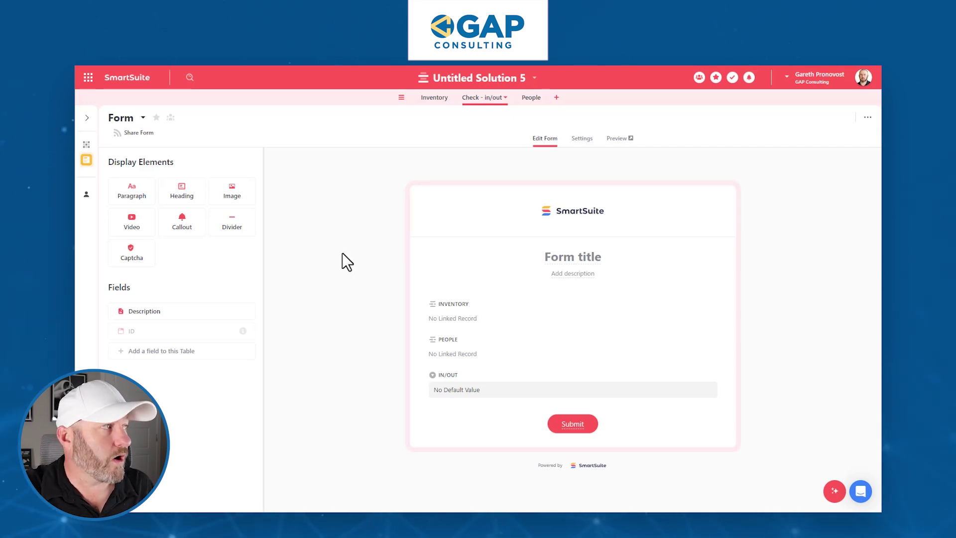
- Turn on sharing for the form and open its shareable link
left_click(129, 140)
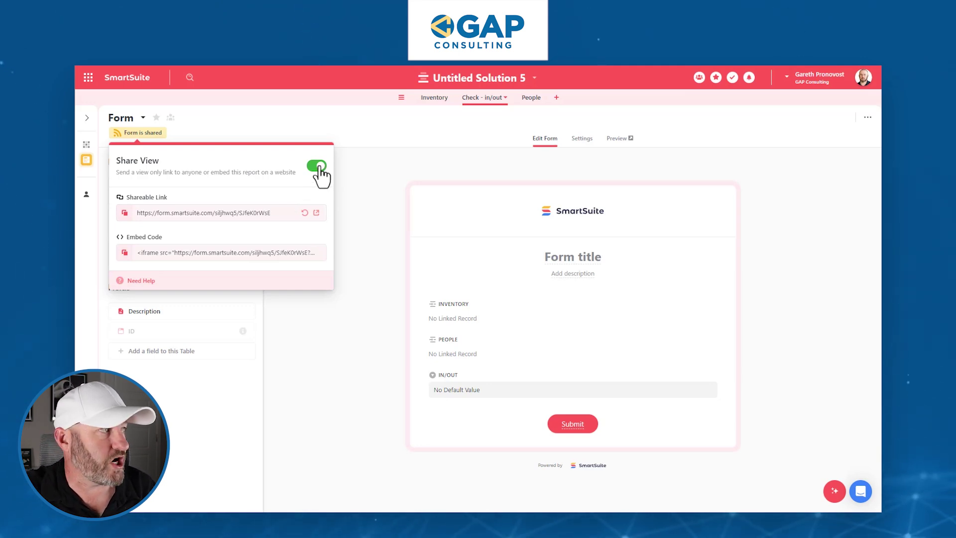
left_click(316, 213)
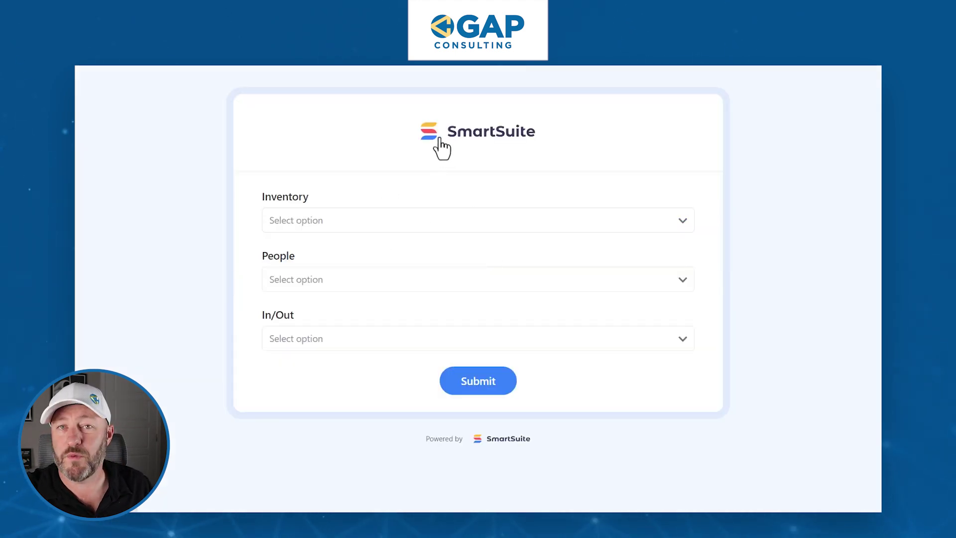
- Submit the shared form with Thing 3, the existing person and In/Out set to Out, and return to the table's Grid View
left_click(403, 227)
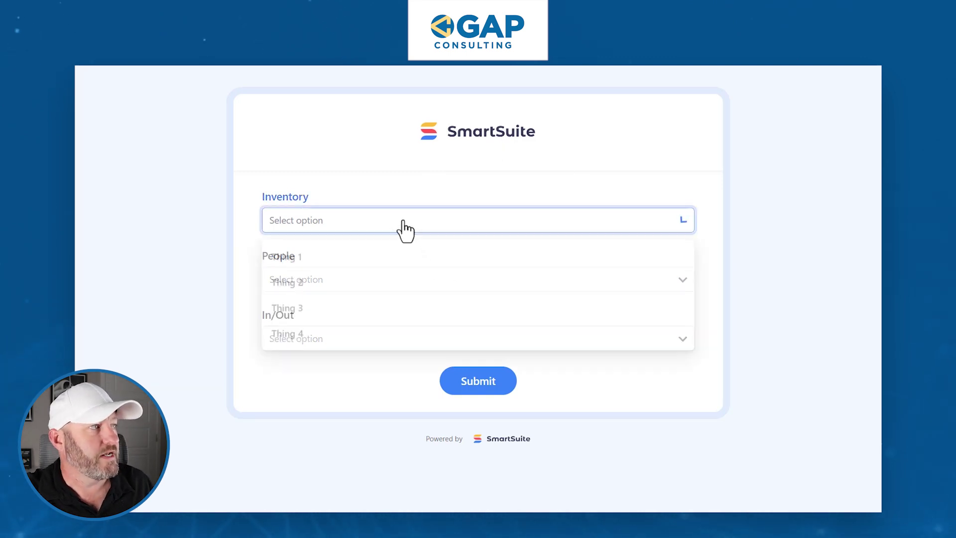
left_click(387, 307)
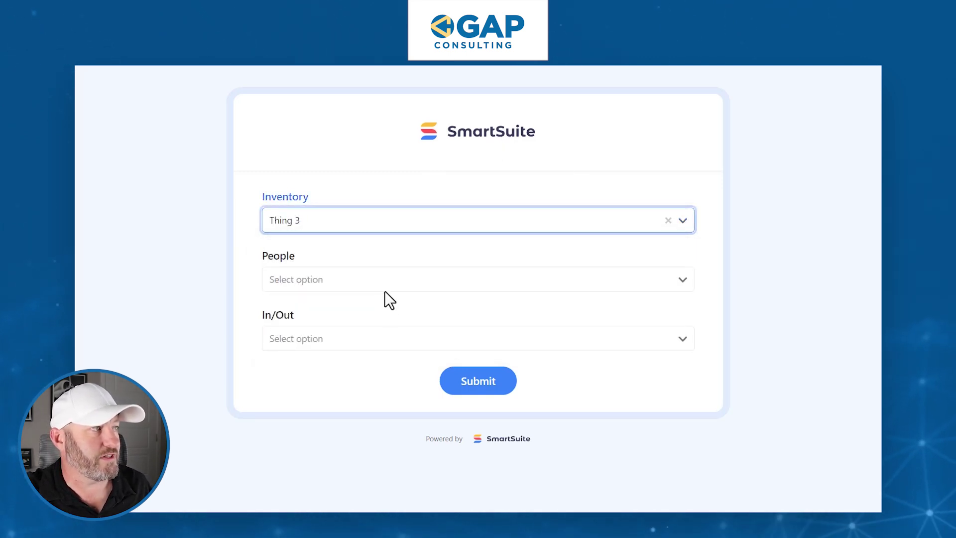
left_click(386, 283)
left_click(369, 313)
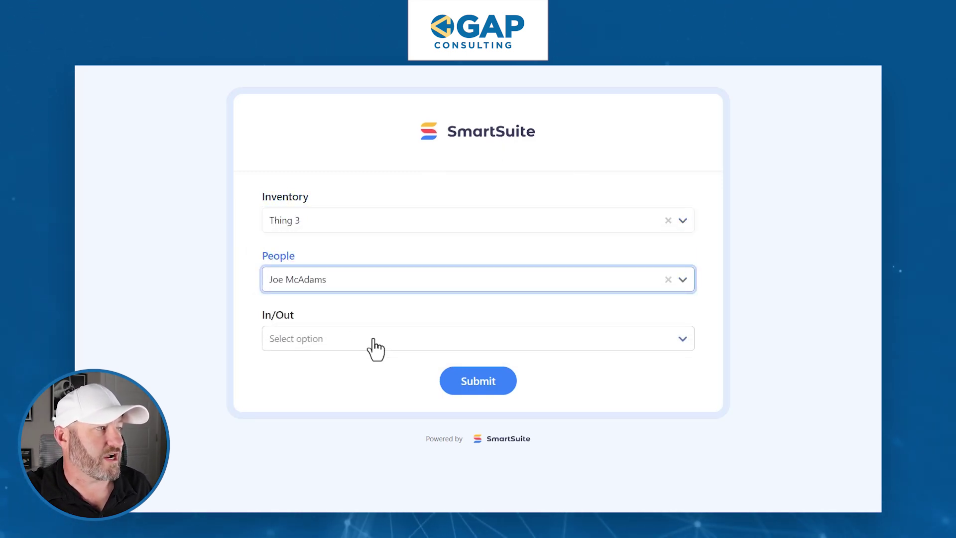
left_click(369, 340)
left_click(368, 398)
left_click(470, 386)
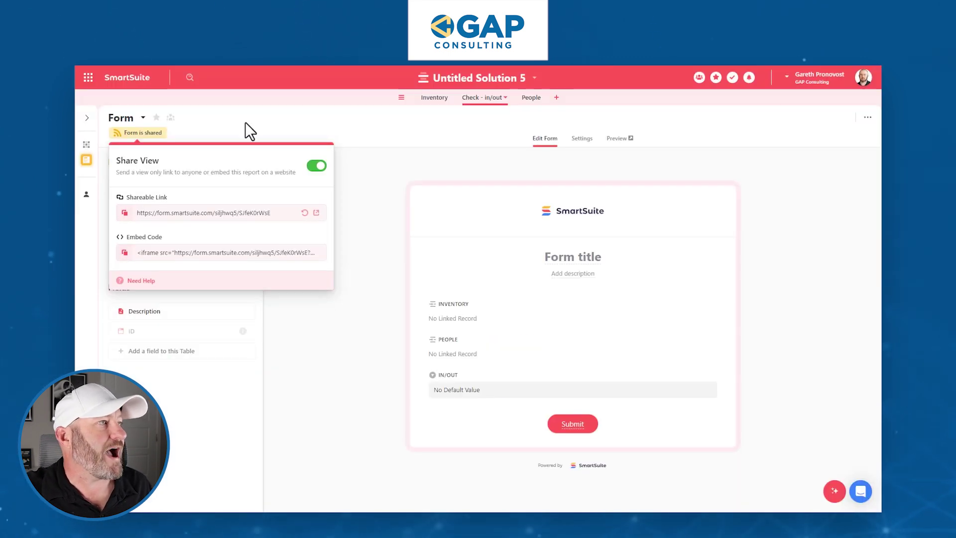
left_click(245, 123)
left_click(86, 145)
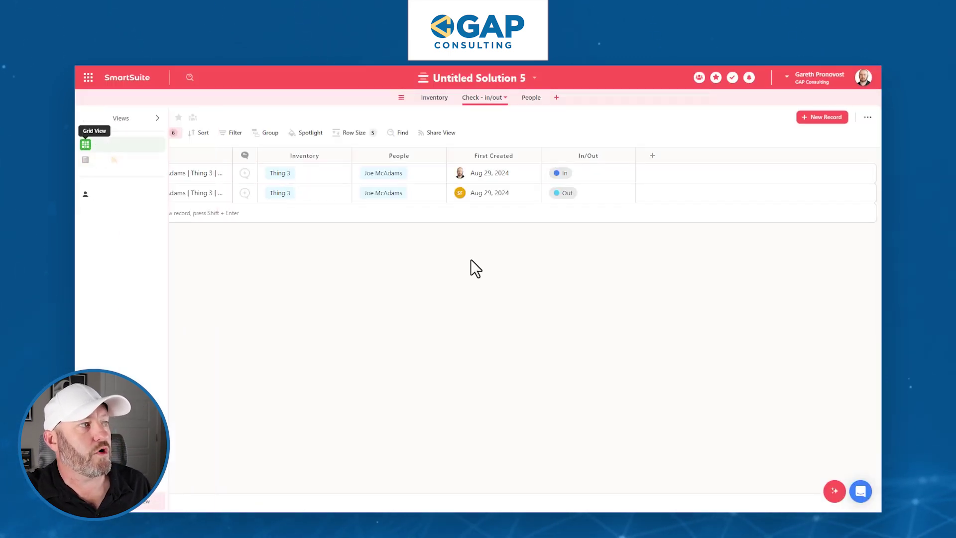